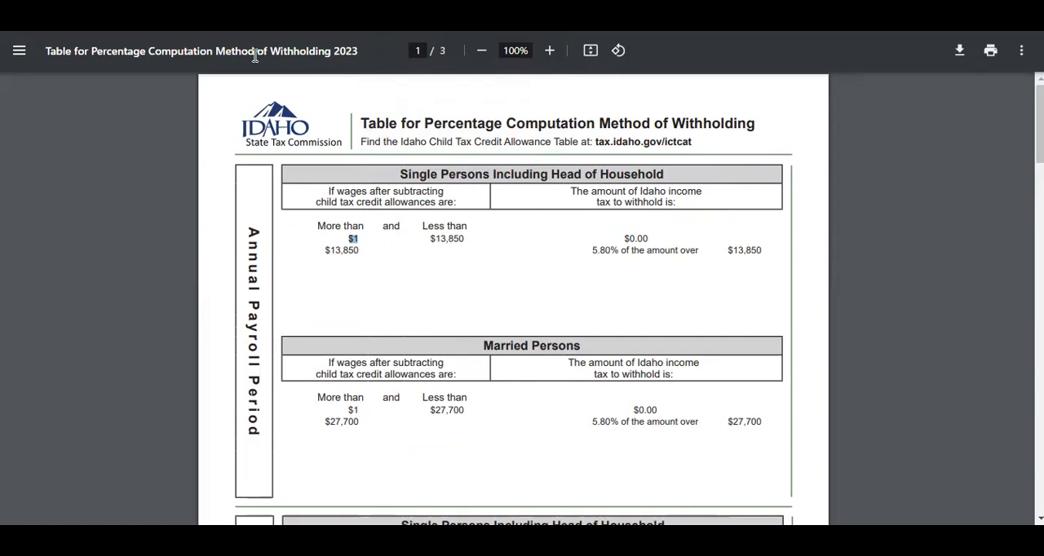
- Switch to the 2023 Payroll Sprapp workbook in Excel and locate the ID W-4 allowances column on the Employee Info sheet
{"action": "mouse_move", "coordinate": [707, 535]}
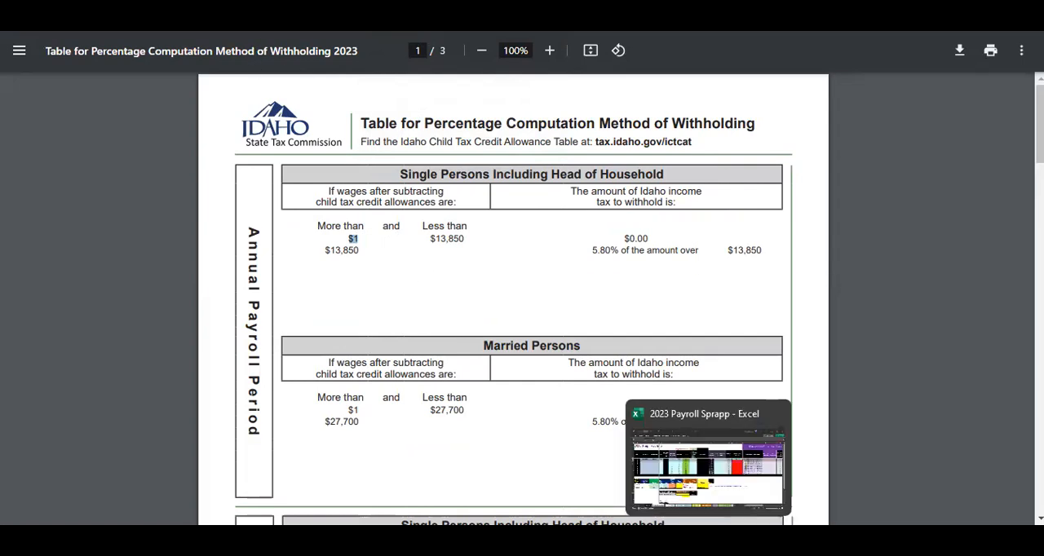
{"action": "left_click", "coordinate": [708, 465]}
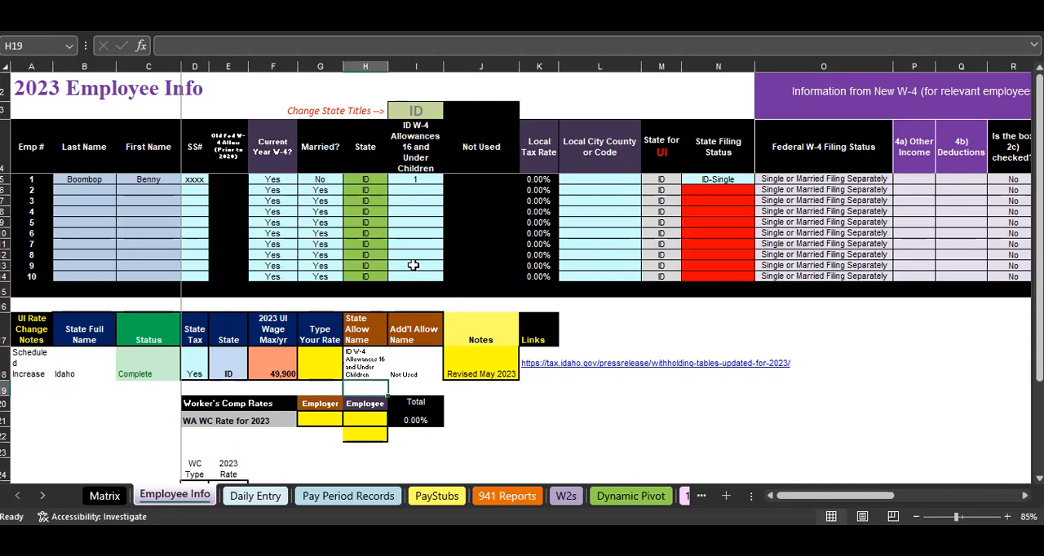
{"action": "left_click", "coordinate": [415, 216]}
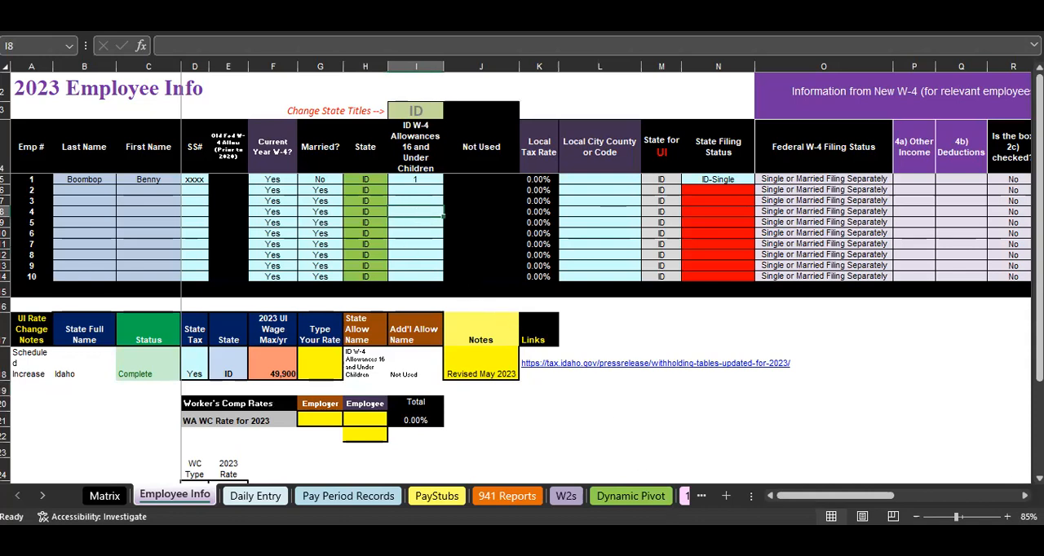
- Switch to Form ID W-4 in Chrome and try out the Single and Married withholding status boxes and the allowances line
{"action": "mouse_move", "coordinate": [674, 539]}
{"action": "left_click", "coordinate": [644, 447]}
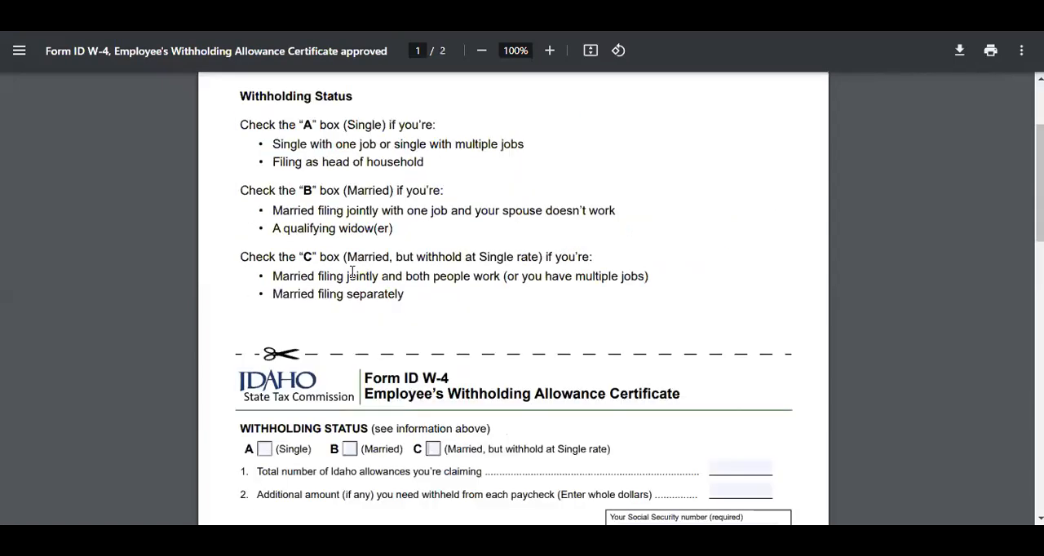
{"action": "scroll", "coordinate": [345, 269], "scroll_direction": "down", "scroll_amount": 4}
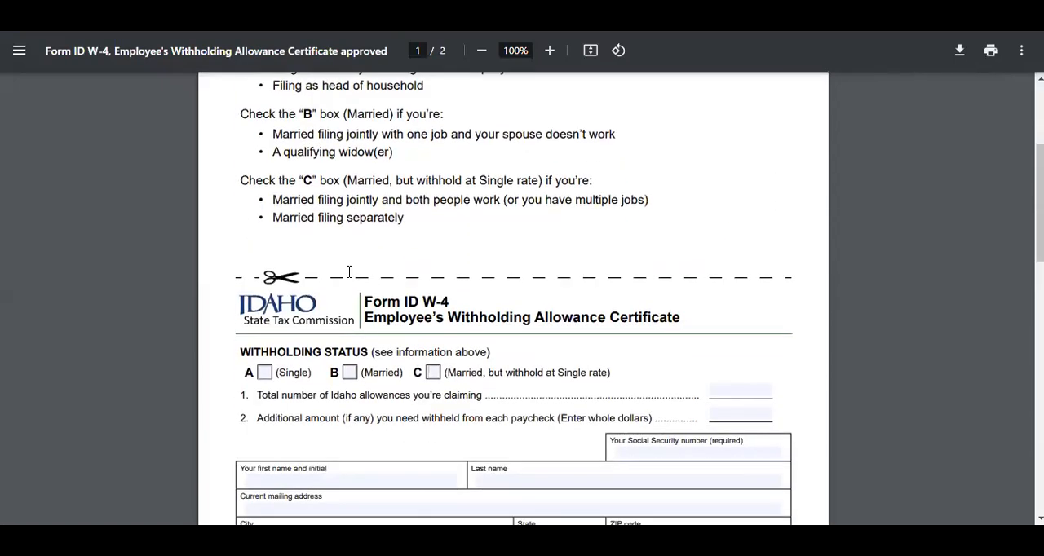
{"action": "left_click", "coordinate": [264, 217]}
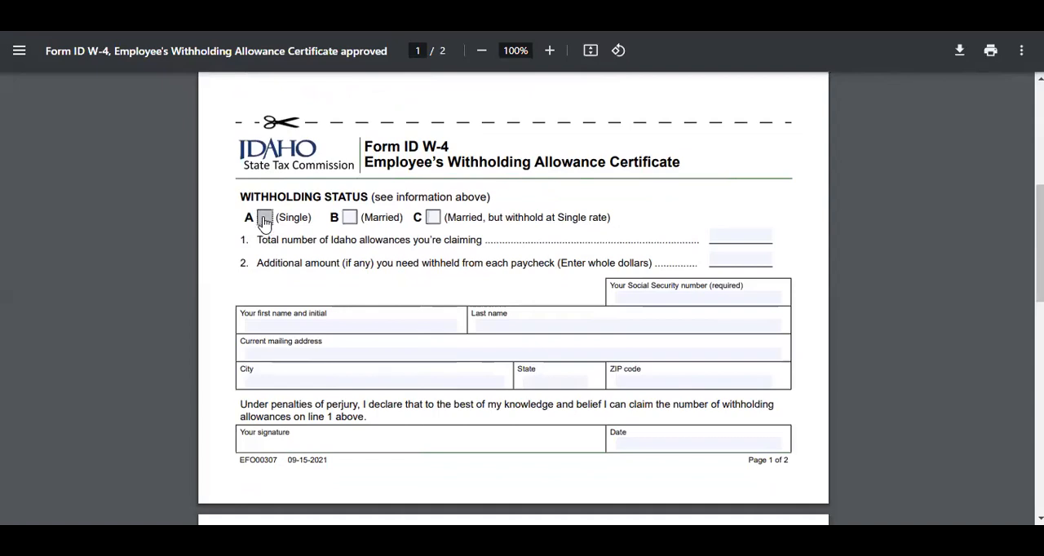
{"action": "left_click", "coordinate": [349, 217]}
{"action": "left_click", "coordinate": [349, 217]}
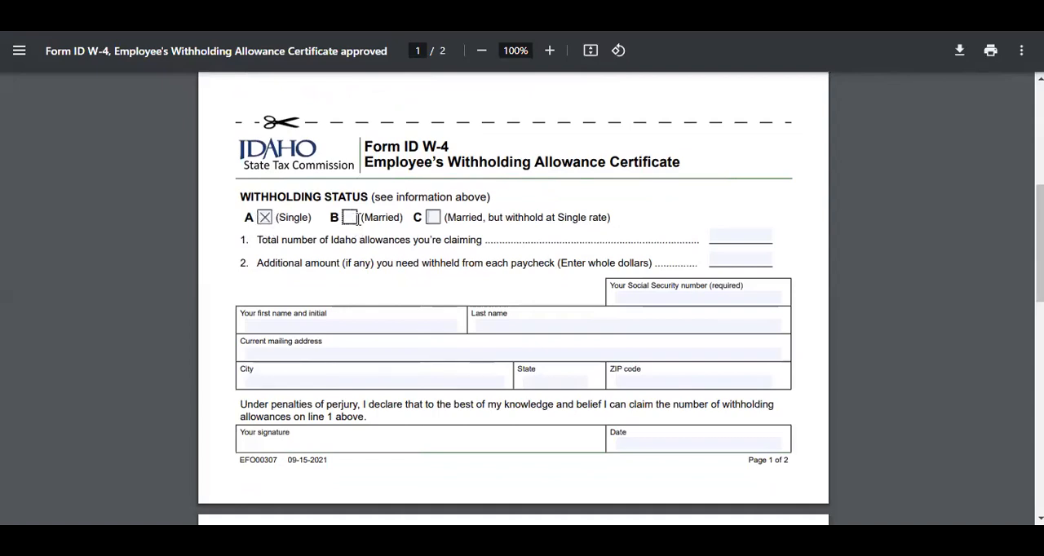
{"action": "left_click", "coordinate": [264, 217]}
{"action": "left_click", "coordinate": [717, 238]}
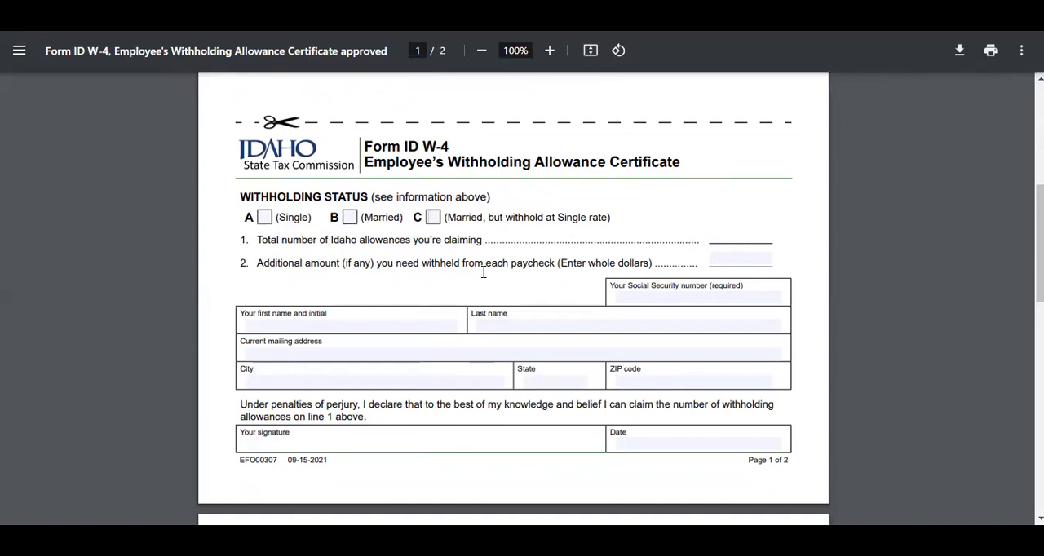
- Read the page 2 instructions on the total number of allowances, highlighting the "age 16 or under" wording
{"action": "scroll", "coordinate": [366, 254], "scroll_direction": "down", "scroll_amount": 4}
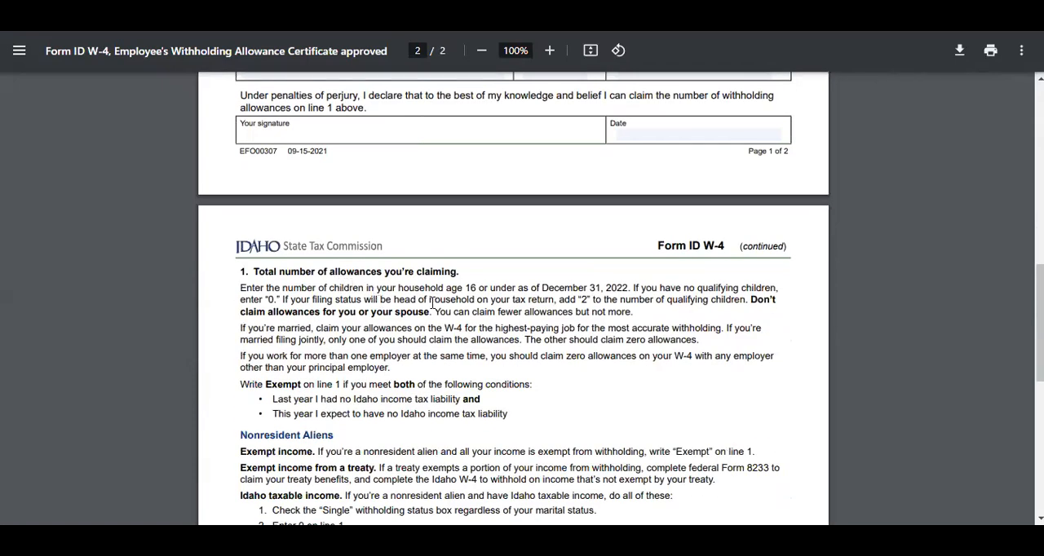
{"action": "left_click_drag", "start_coordinate": [461, 284], "coordinate": [570, 279]}
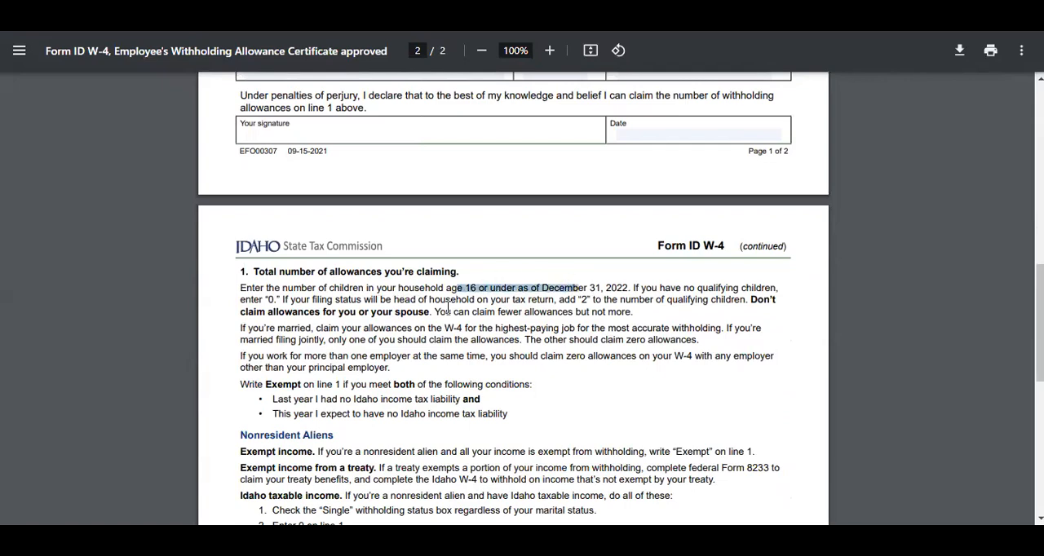
{"action": "scroll", "coordinate": [419, 328], "scroll_direction": "up", "scroll_amount": 5}
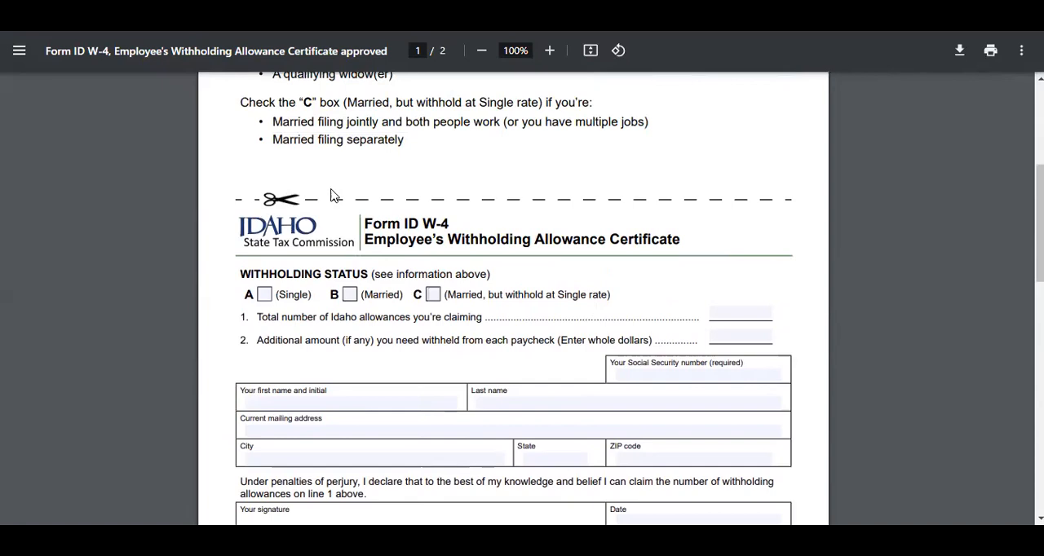
- Switch back to the Excel workbook and check employee 1's Married status and ID W-4 allowances, enlarging the sheet to 100%
{"action": "left_click", "coordinate": [693, 514]}
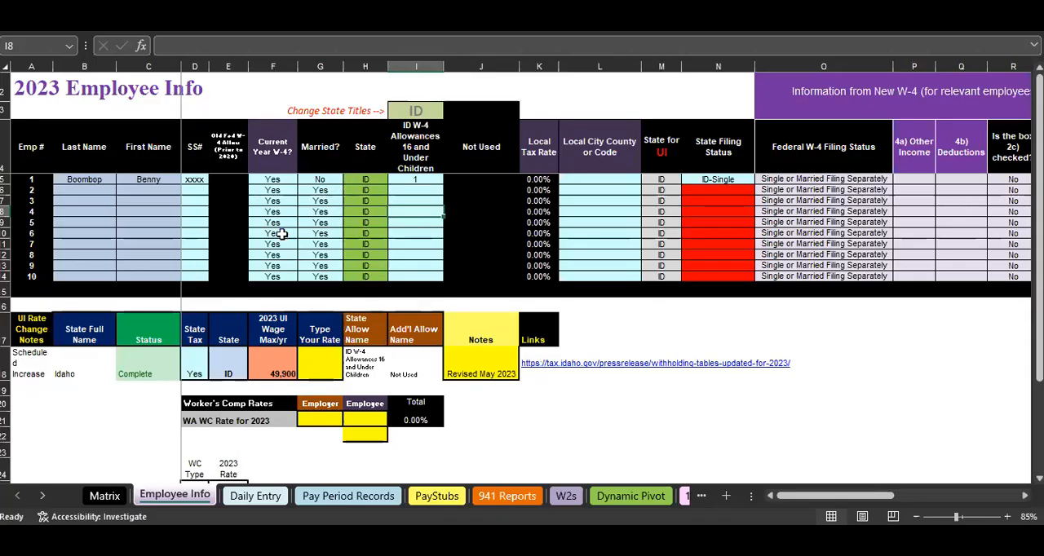
{"action": "scroll", "coordinate": [284, 235], "scroll_direction": "up", "scroll_amount": 1}
{"action": "key", "text": "Left"}
{"action": "key", "text": "Left"}
{"action": "key", "text": "Left"}
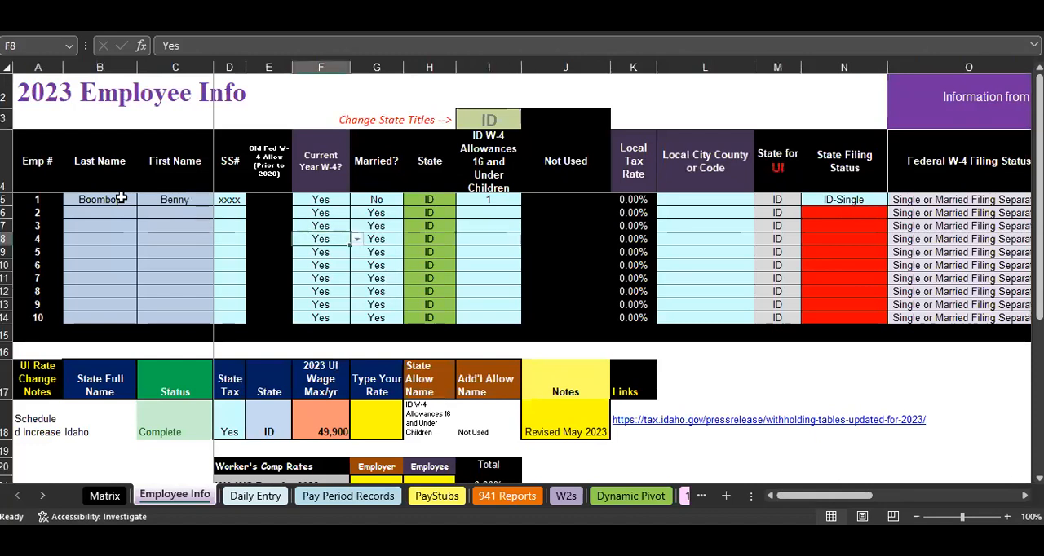
{"action": "left_click", "coordinate": [377, 198]}
{"action": "left_click", "coordinate": [467, 200]}
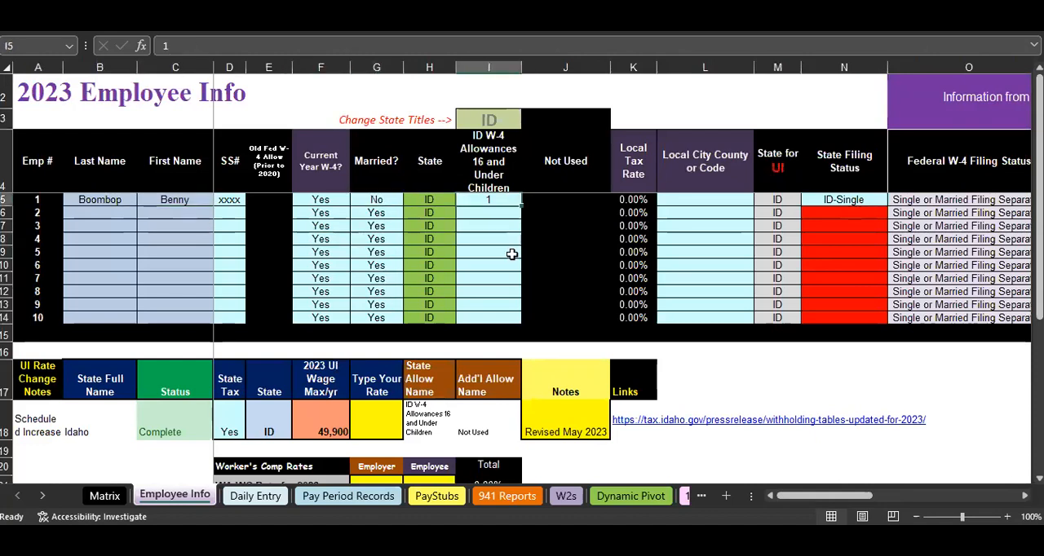
- Choose ID-Single as employee 1's State Filing Status
{"action": "left_click", "coordinate": [856, 199]}
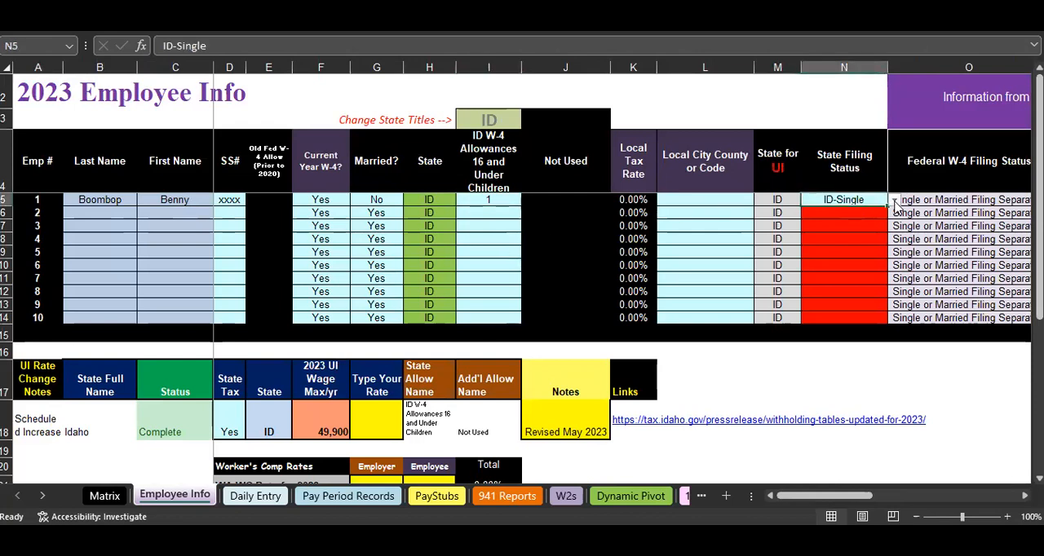
{"action": "left_click", "coordinate": [894, 202]}
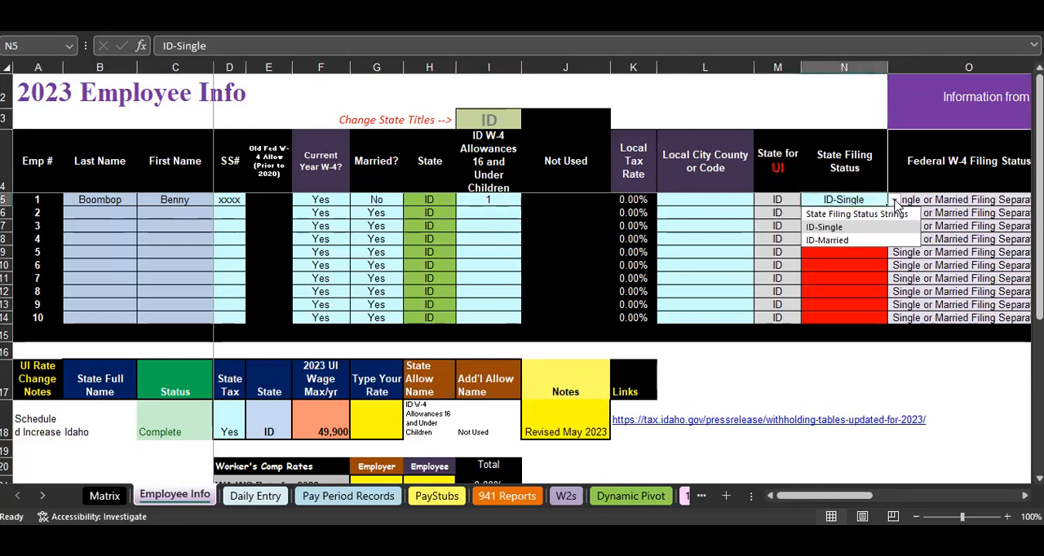
{"action": "left_click", "coordinate": [840, 227]}
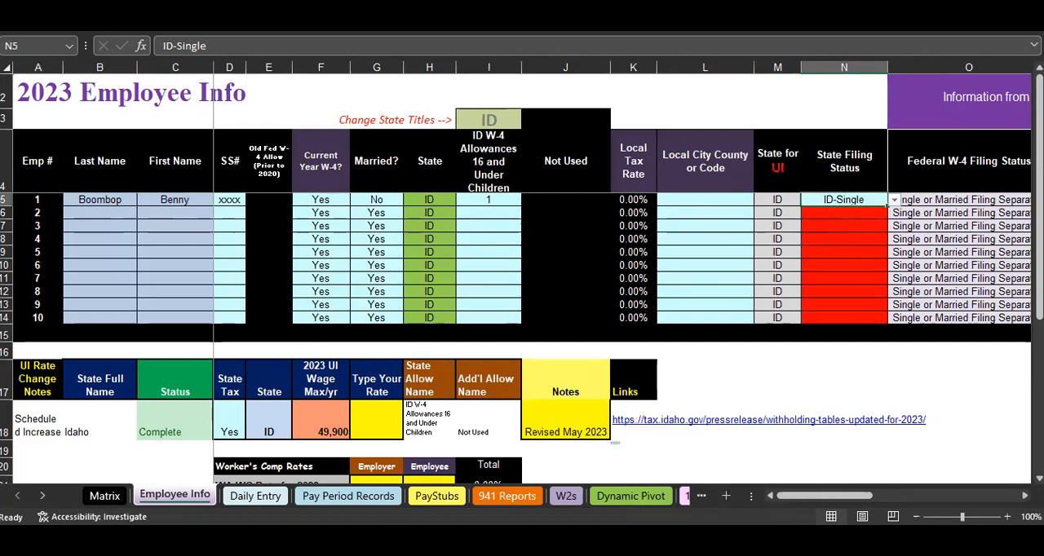
- Consult the annual withholding table in Chrome, then return to Excel and check employee 1's ID W-4 allowances cell
{"action": "mouse_move", "coordinate": [665, 489]}
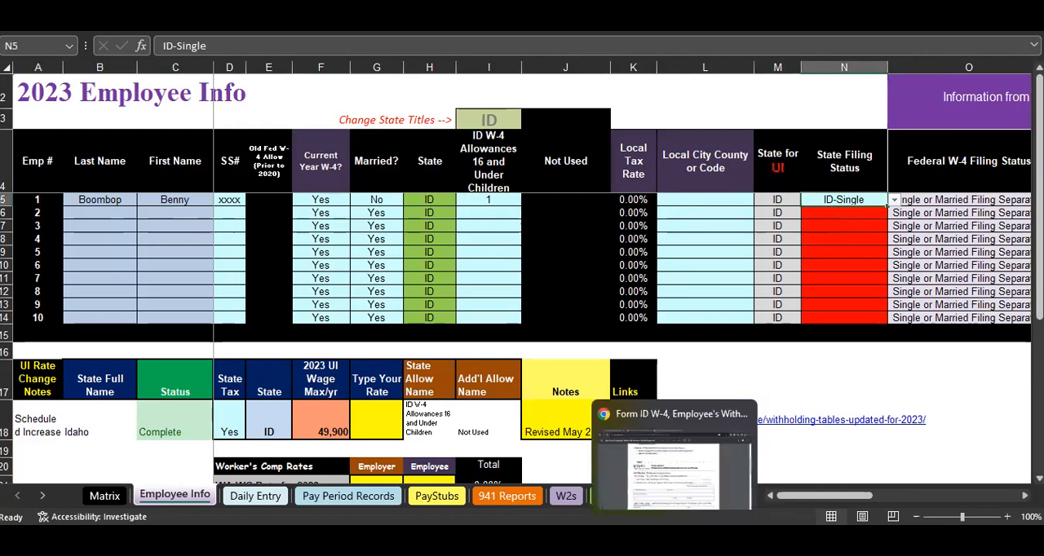
{"action": "left_click", "coordinate": [664, 489]}
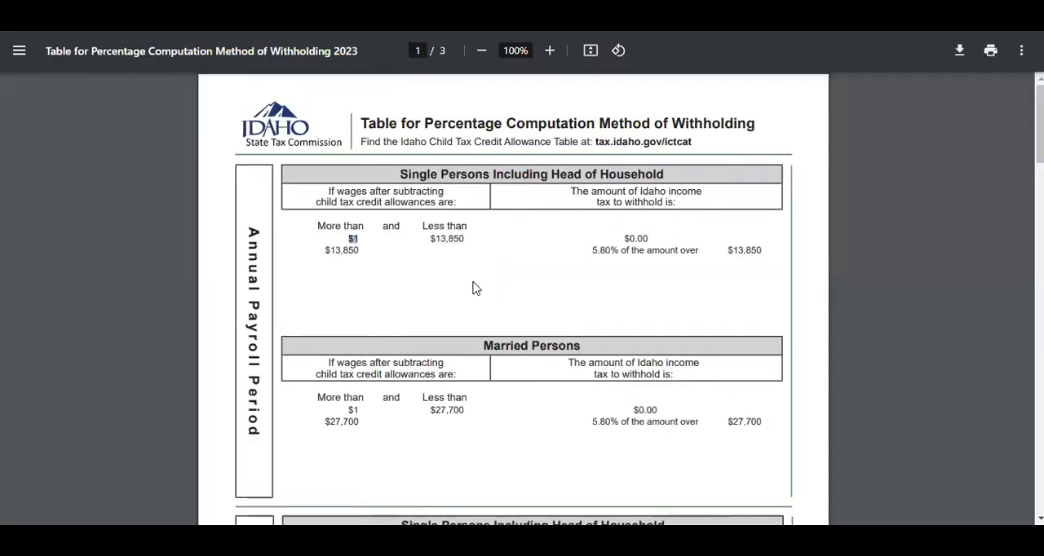
{"action": "scroll", "coordinate": [470, 285], "scroll_direction": "down", "scroll_amount": 1}
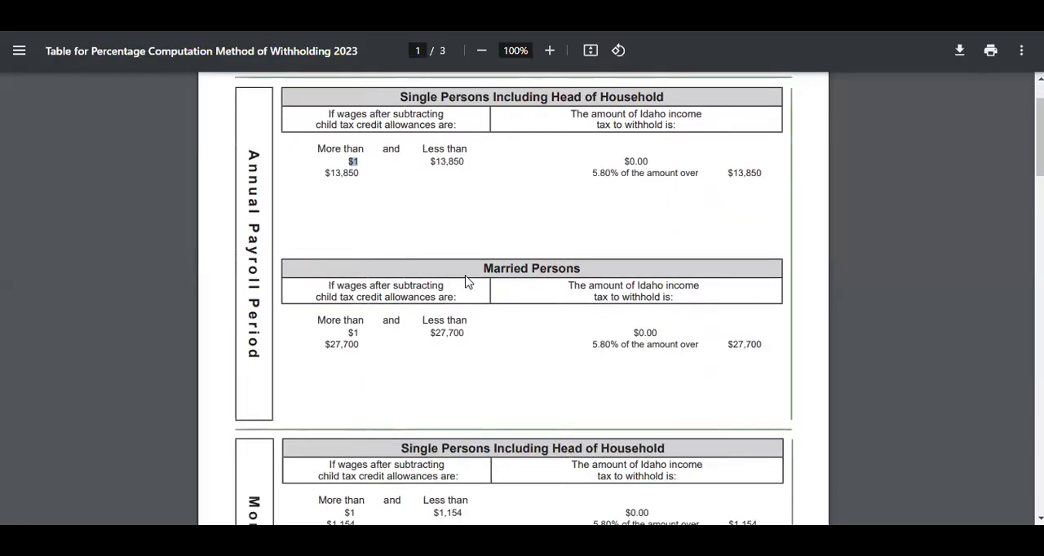
{"action": "mouse_move", "coordinate": [707, 538]}
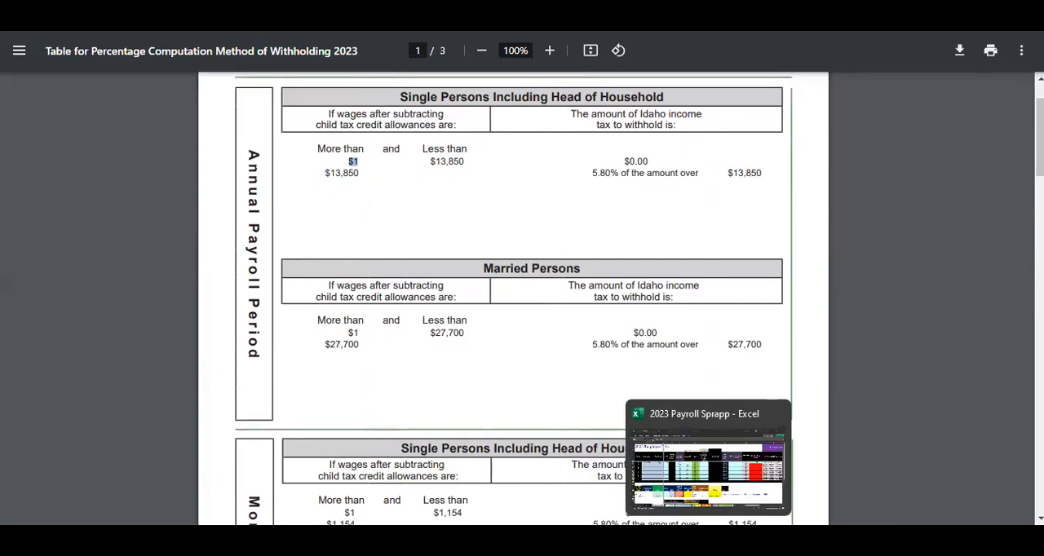
{"action": "left_click", "coordinate": [708, 468]}
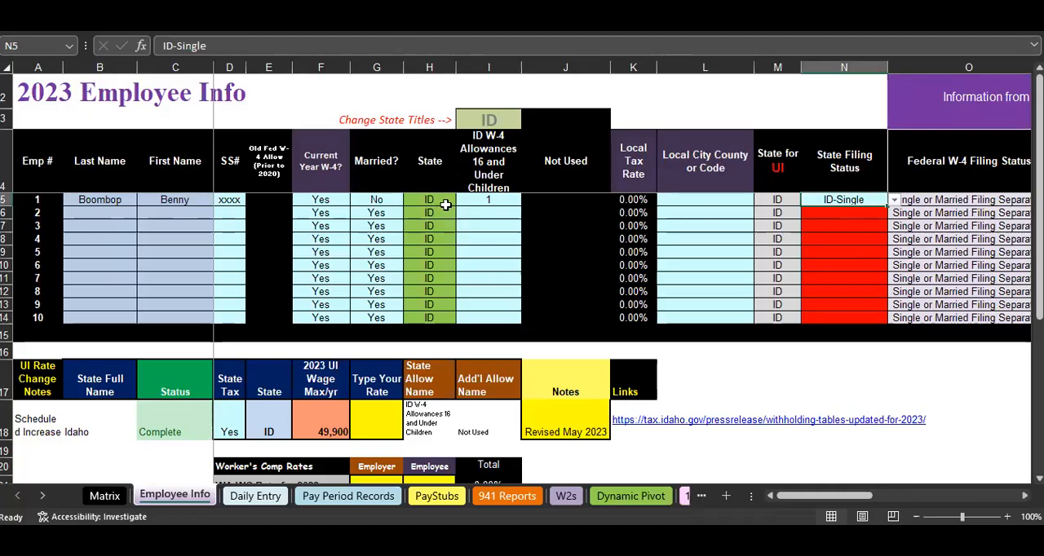
{"action": "left_click", "coordinate": [486, 204]}
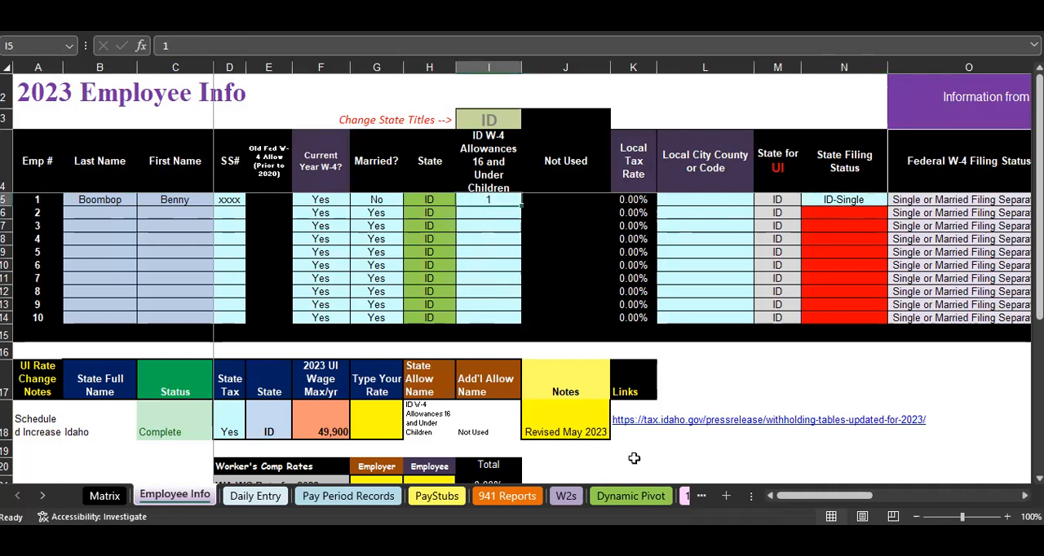
- Inspect the Idaho Tax Single, HOH, MFS Rate formula for the first pay period on the Pay Period Records sheet
{"action": "mouse_move", "coordinate": [674, 540]}
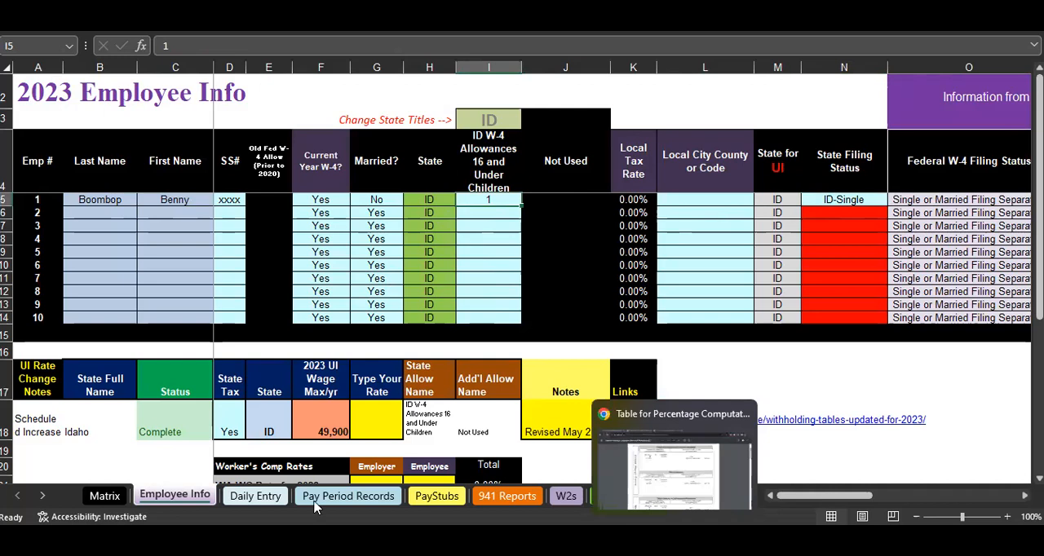
{"action": "left_click", "coordinate": [345, 496]}
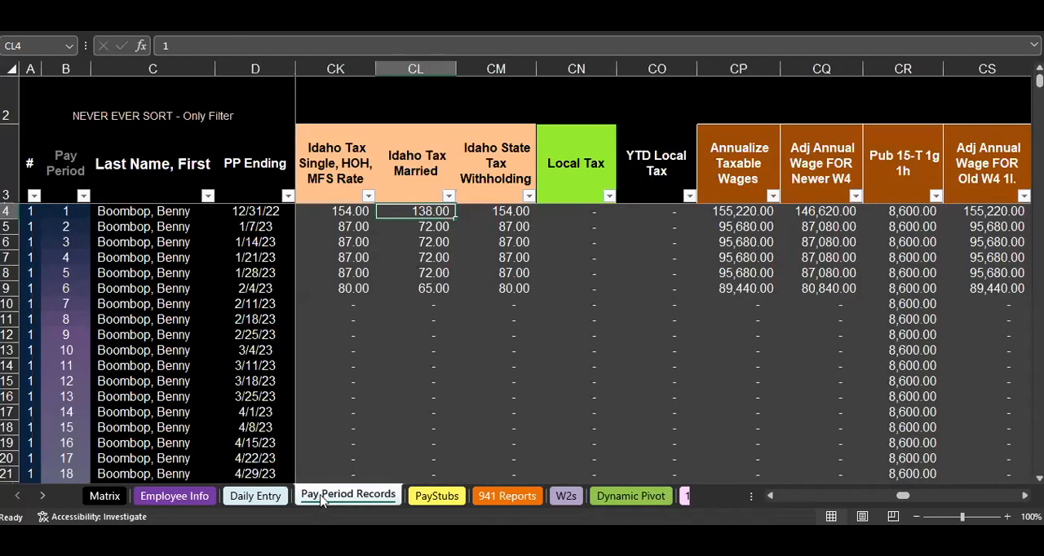
{"action": "left_click", "coordinate": [339, 211]}
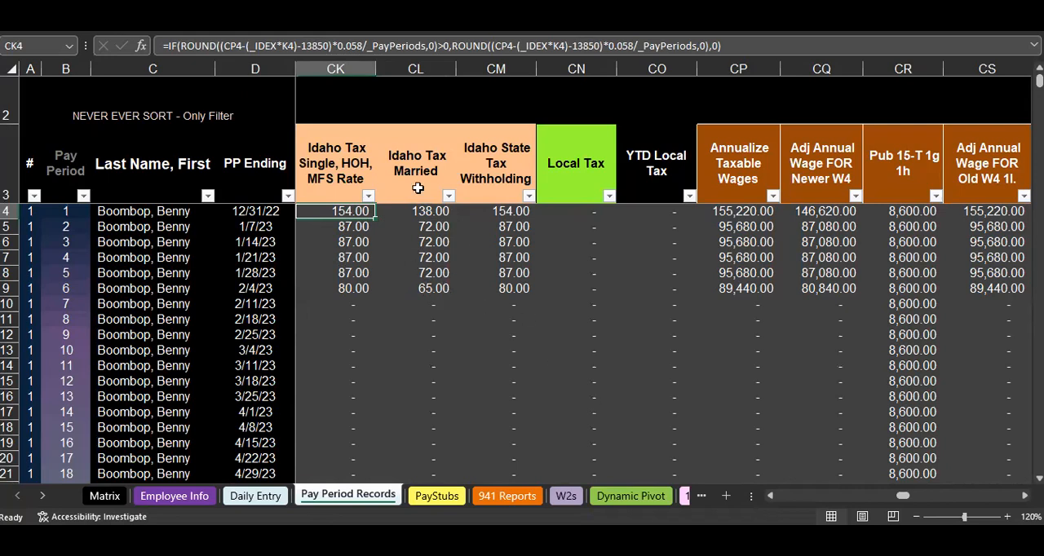
{"action": "double_click", "coordinate": [349, 212]}
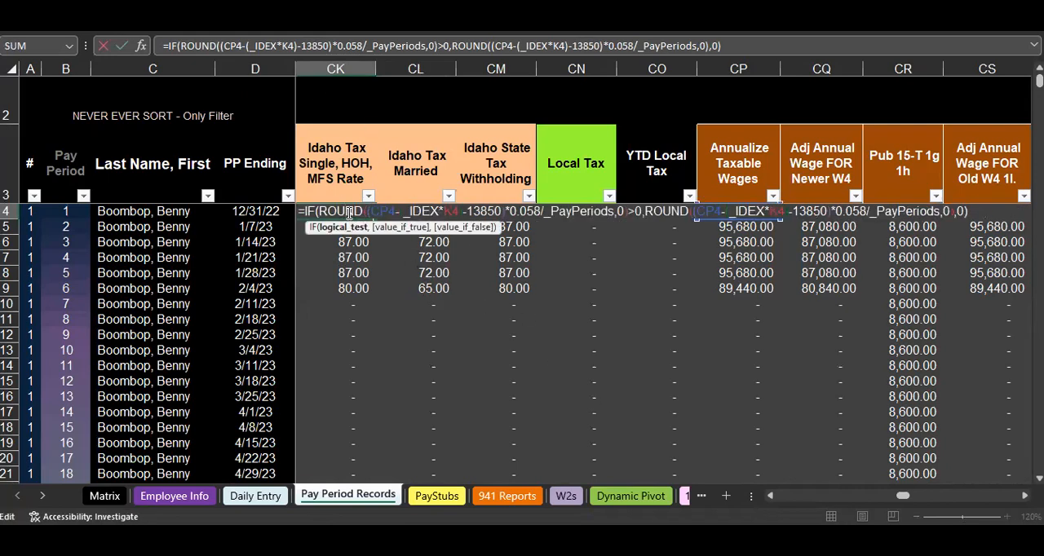
{"action": "key", "text": "Return"}
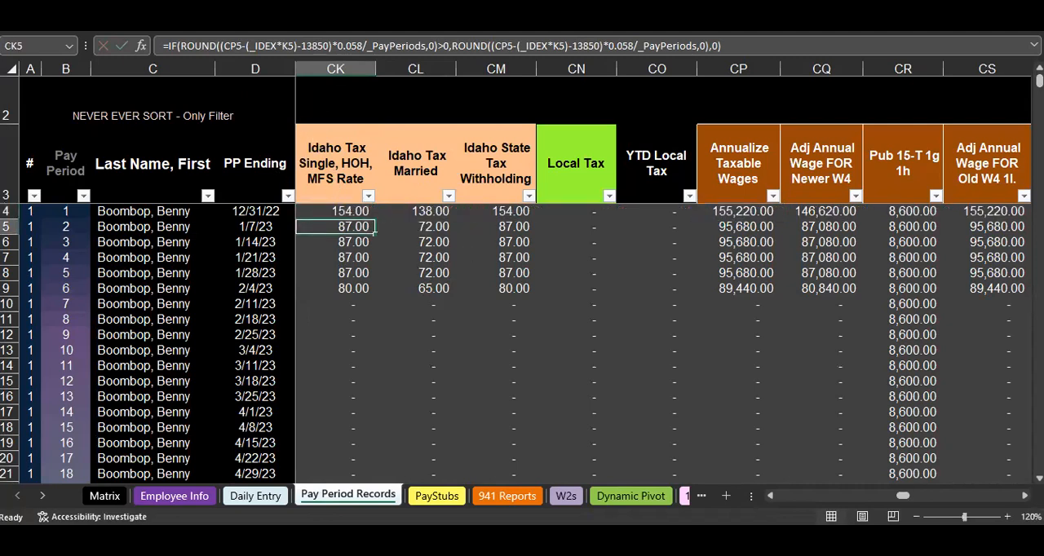
- Switch to the Idaho percentage computation table in Chrome and view its annual payroll period section at 125% zoom
{"action": "mouse_move", "coordinate": [676, 538]}
{"action": "left_click", "coordinate": [675, 493]}
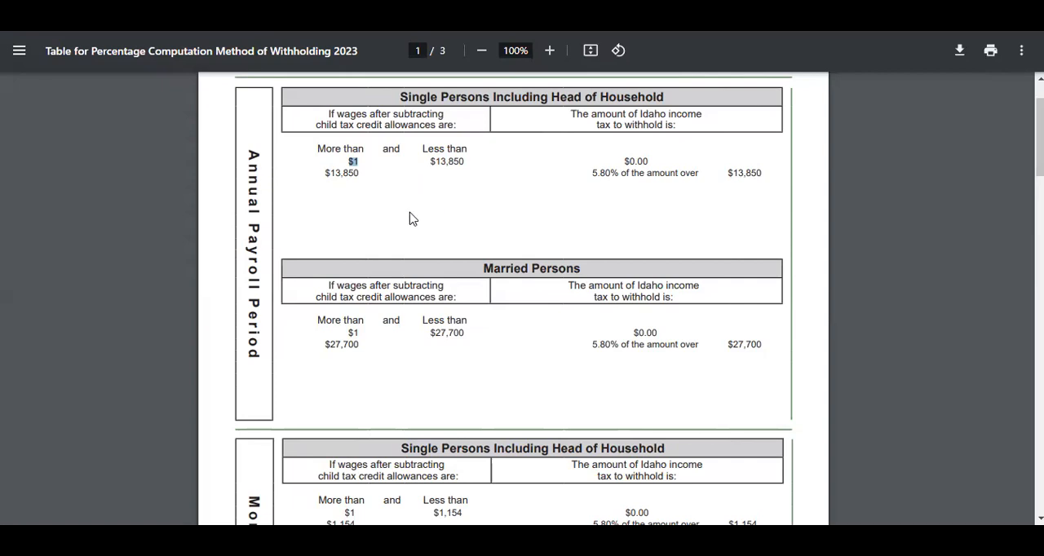
{"action": "scroll", "coordinate": [409, 212], "scroll_direction": "up", "scroll_amount": 2, "text": "ctrl"}
{"action": "scroll", "coordinate": [412, 230], "scroll_direction": "up", "scroll_amount": 3}
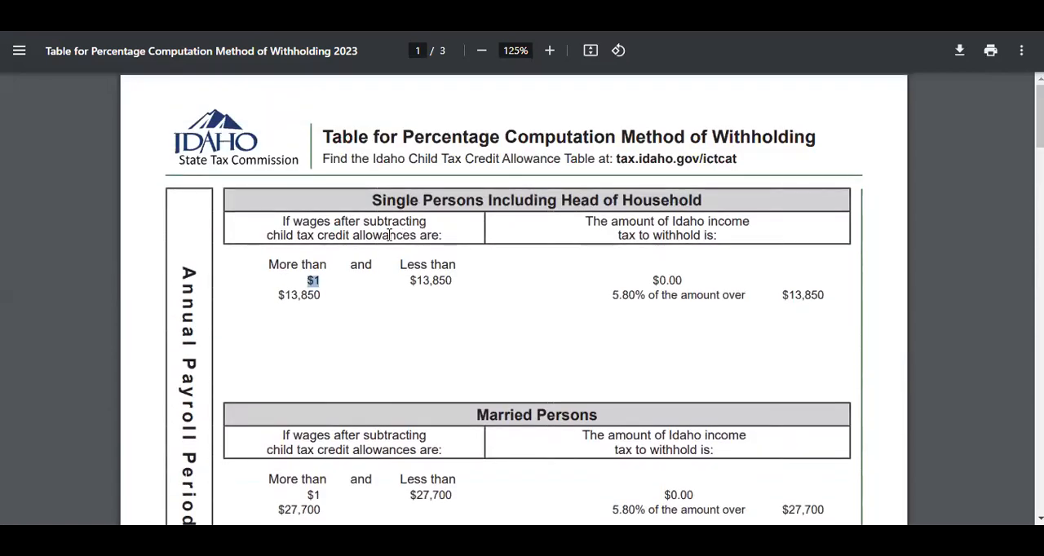
{"action": "scroll", "coordinate": [391, 226], "scroll_direction": "down", "scroll_amount": 2}
{"action": "scroll", "coordinate": [409, 213], "scroll_direction": "up", "scroll_amount": 1}
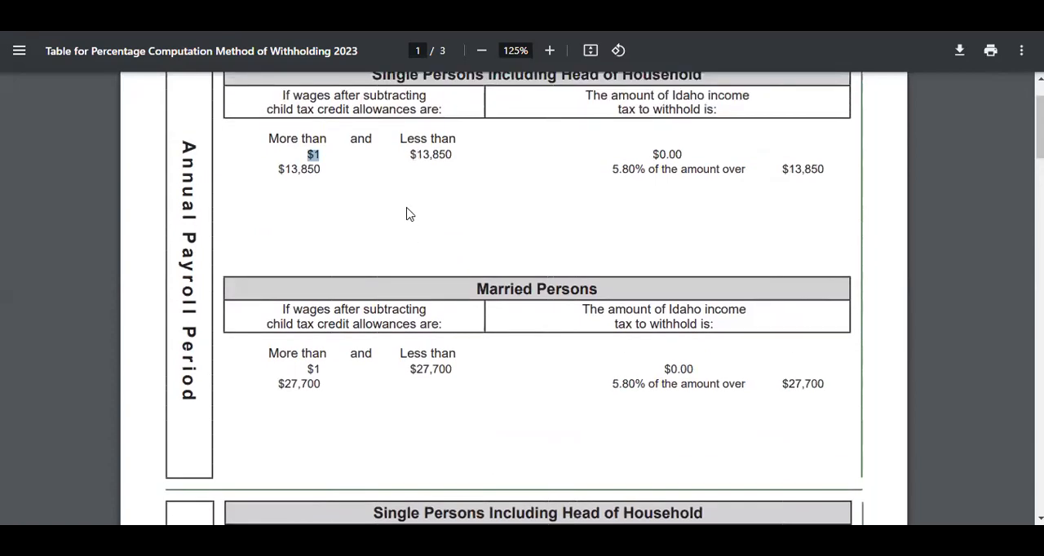
{"action": "scroll", "coordinate": [409, 213], "scroll_direction": "up", "scroll_amount": 1}
- Highlight the annual table's Single Persons and Married Persons headings, then its single-filer wage brackets and withholding rates
{"action": "left_click_drag", "start_coordinate": [373, 122], "coordinate": [513, 118]}
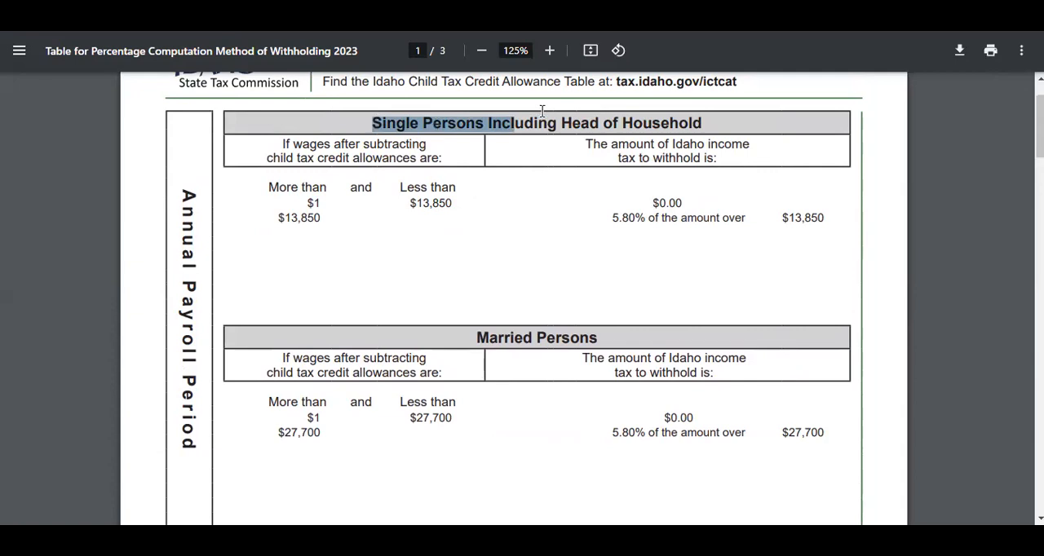
{"action": "left_click", "coordinate": [644, 114]}
{"action": "left_click_drag", "start_coordinate": [372, 123], "coordinate": [589, 124]}
{"action": "left_click_drag", "start_coordinate": [475, 337], "coordinate": [617, 346]}
{"action": "left_click", "coordinate": [404, 124]}
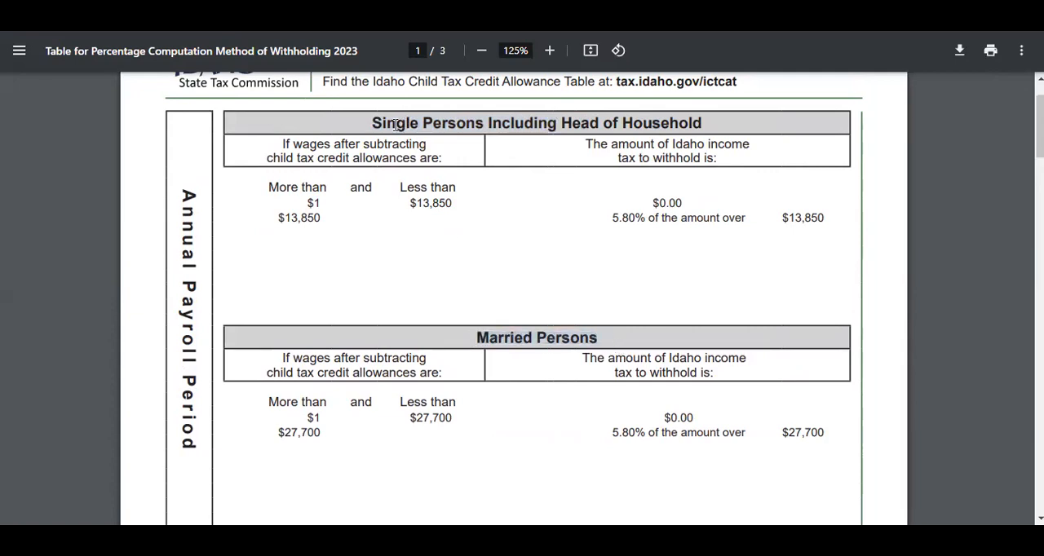
{"action": "left_click_drag", "start_coordinate": [269, 187], "coordinate": [726, 214]}
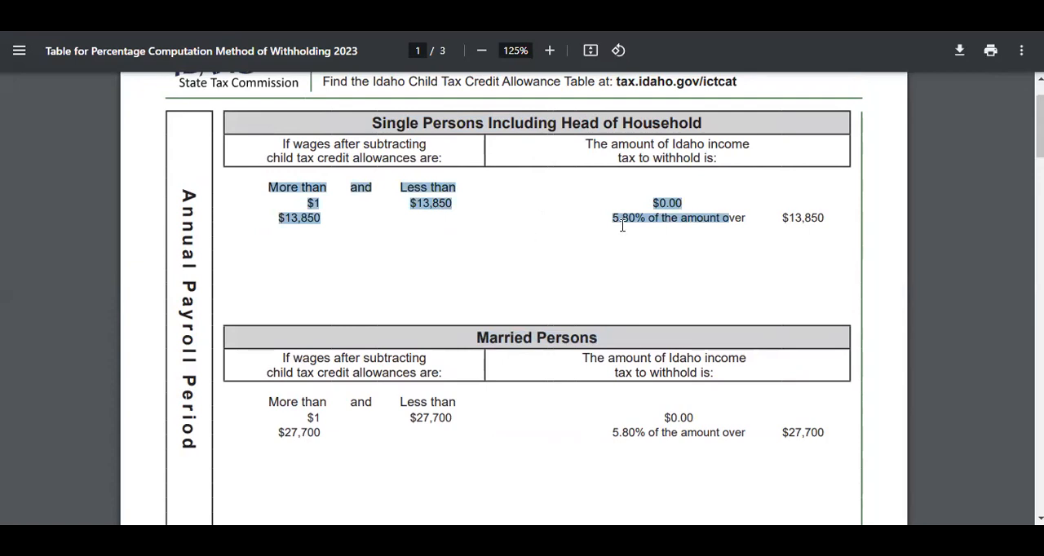
{"action": "left_click", "coordinate": [623, 226]}
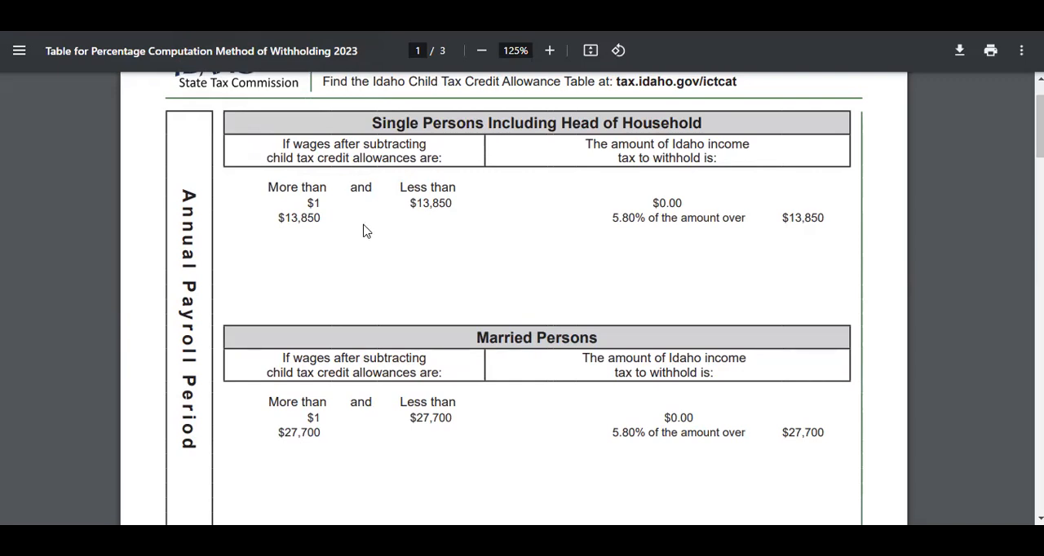
- Switch to the ICTCAT table on Idaho's withholding page and highlight its One withholding allowance heading and Annual allowance amount
{"action": "double_click", "coordinate": [318, 216]}
{"action": "left_click", "coordinate": [138, 24]}
{"action": "scroll", "coordinate": [424, 259], "scroll_direction": "down", "scroll_amount": 1}
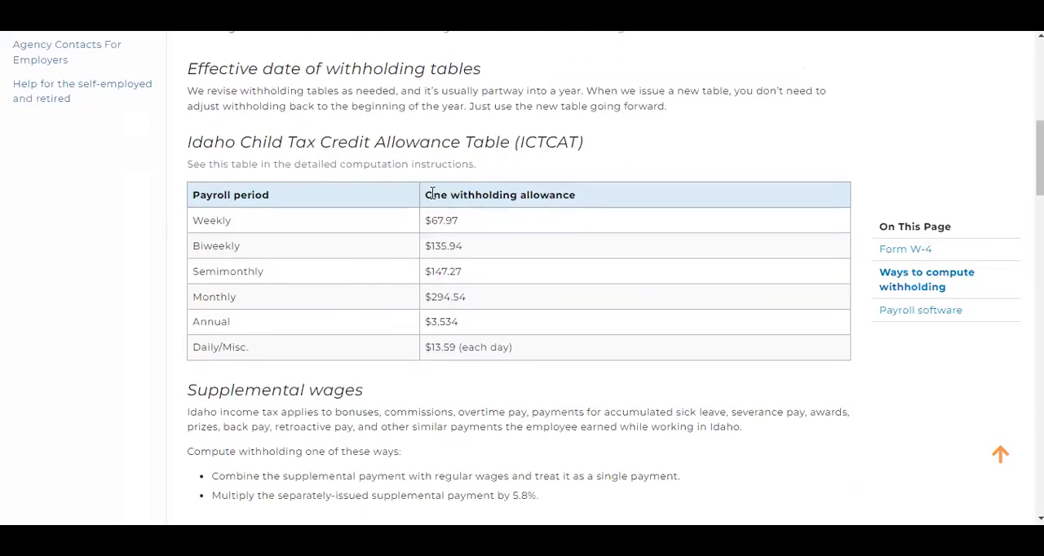
{"action": "left_click_drag", "start_coordinate": [432, 193], "coordinate": [590, 196]}
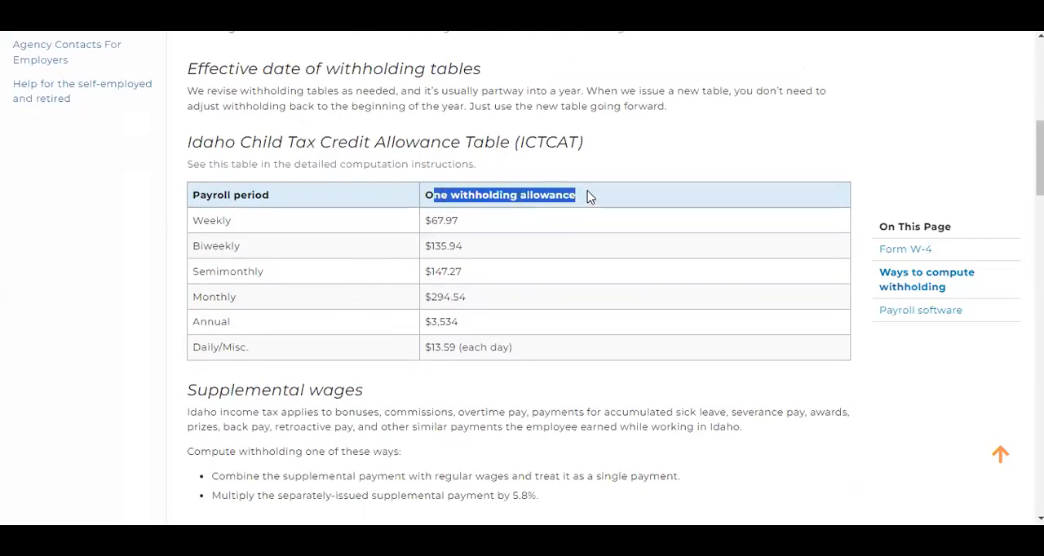
{"action": "left_click", "coordinate": [429, 330]}
{"action": "left_click_drag", "start_coordinate": [455, 321], "coordinate": [422, 328]}
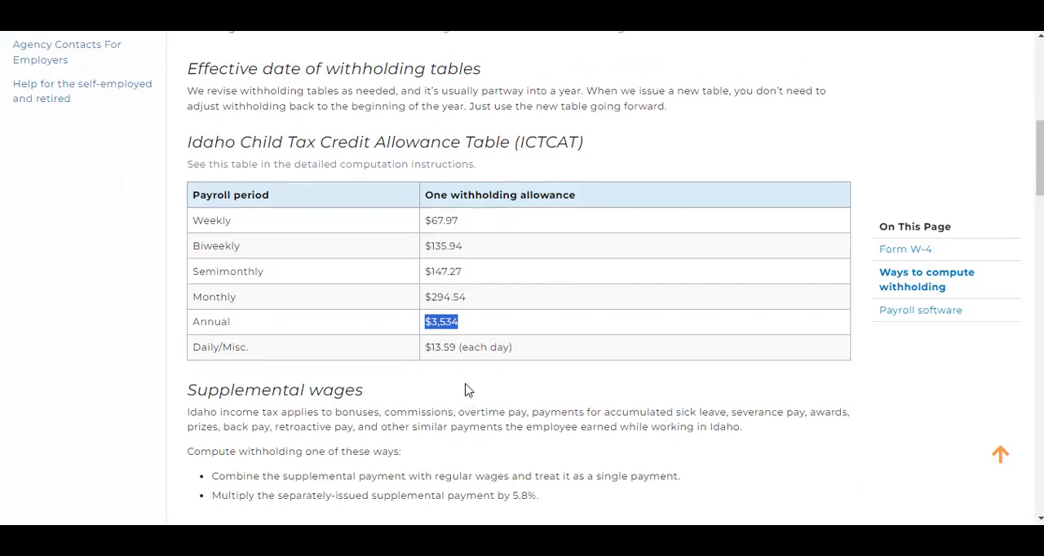
{"action": "left_click", "coordinate": [459, 322]}
{"action": "left_click_drag", "start_coordinate": [461, 322], "coordinate": [421, 322]}
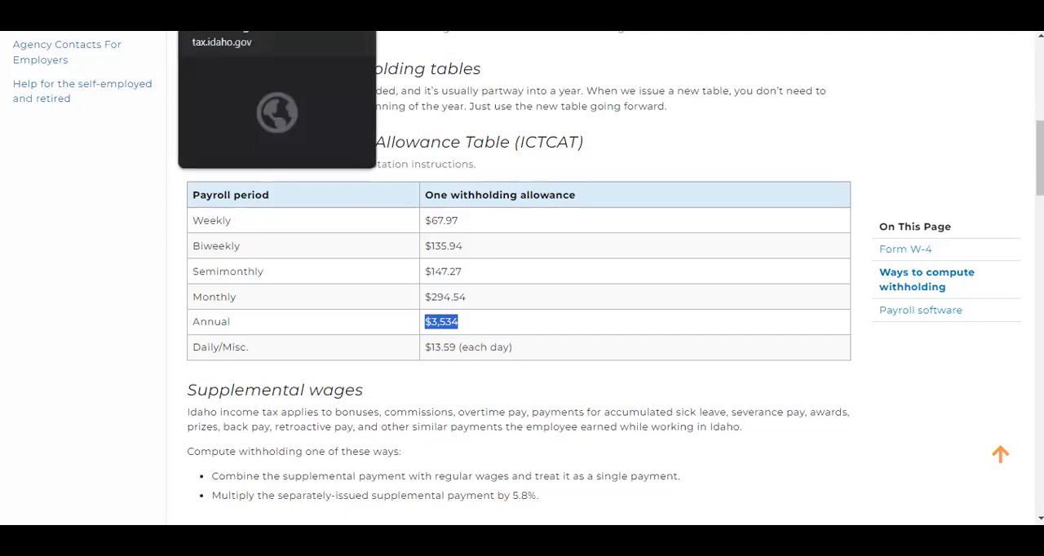
- Check Form ID W-4, then return to the Excel payroll workbook and check the Idaho single-rate and married tax column headers
{"action": "left_click", "coordinate": [246, 11]}
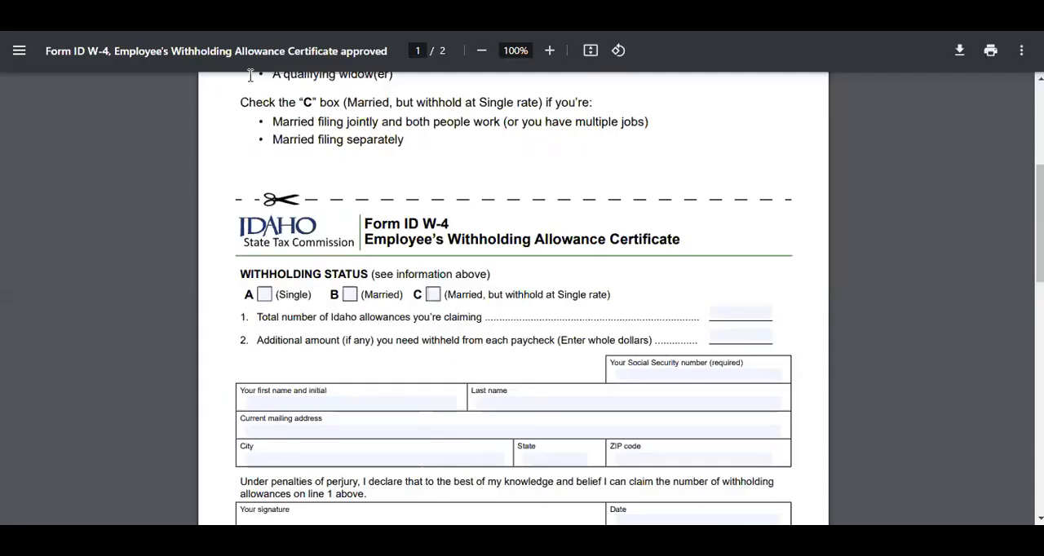
{"action": "mouse_move", "coordinate": [707, 536]}
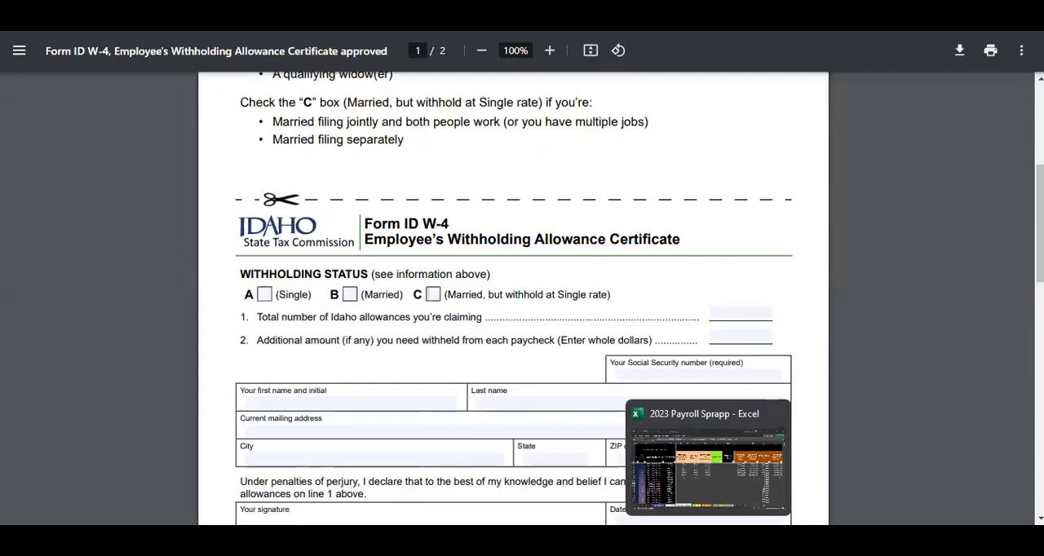
{"action": "left_click", "coordinate": [706, 469]}
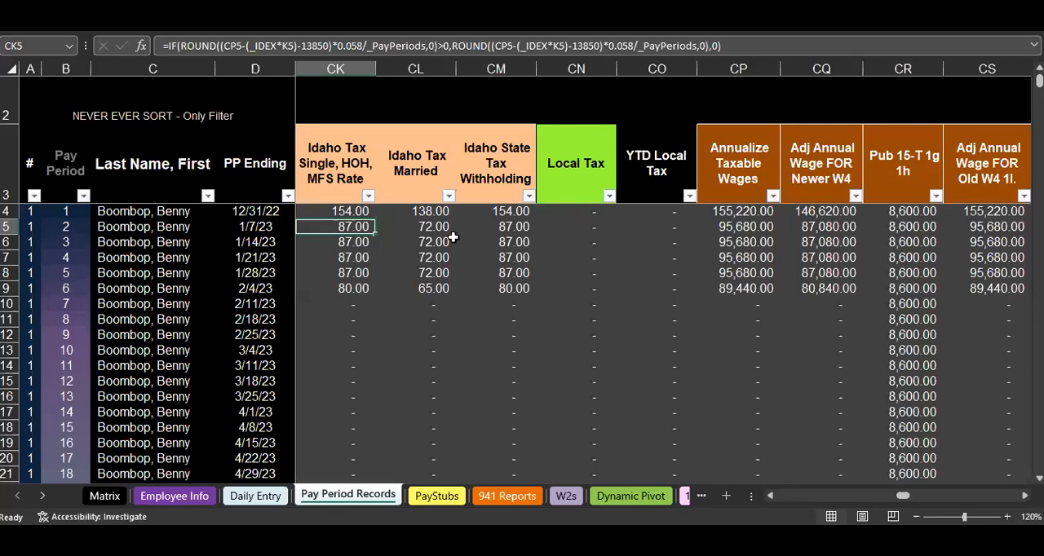
{"action": "left_click", "coordinate": [343, 178]}
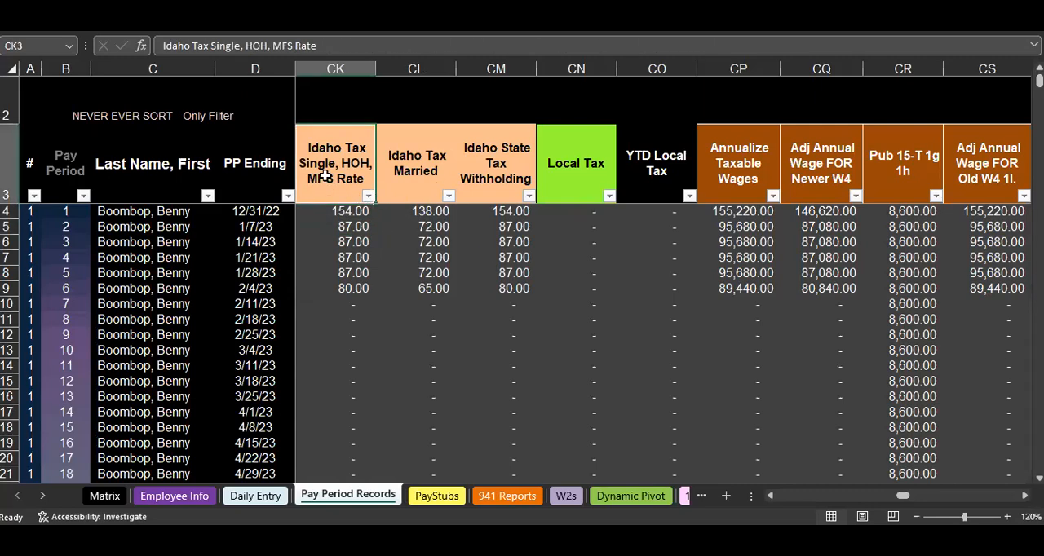
{"action": "left_click", "coordinate": [422, 179]}
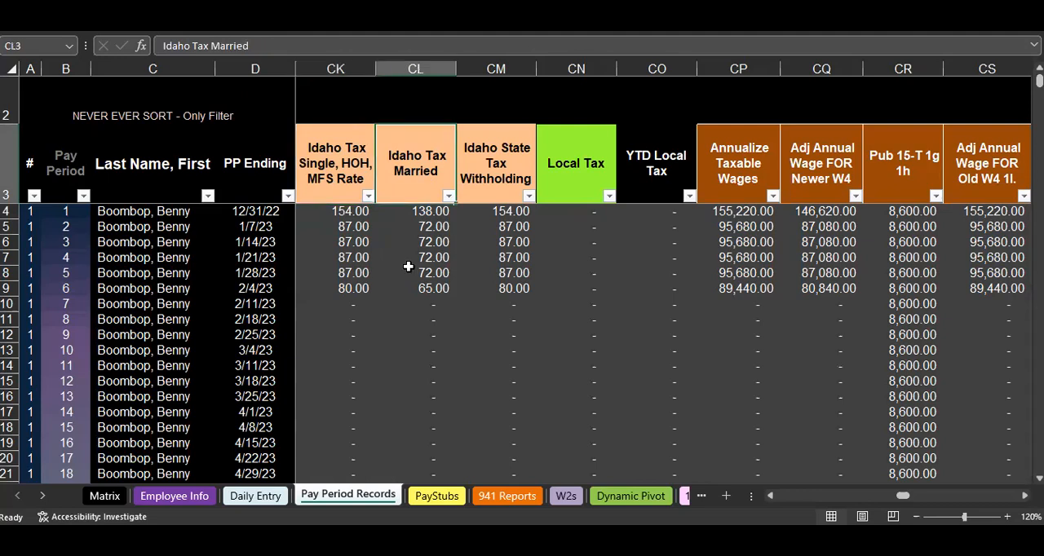
- Open the first pay period's Idaho Tax Single, HOH, MFS Rate formula and examine its ROUND, CP4, _IDEX and K4 terms
{"action": "left_click", "coordinate": [336, 212]}
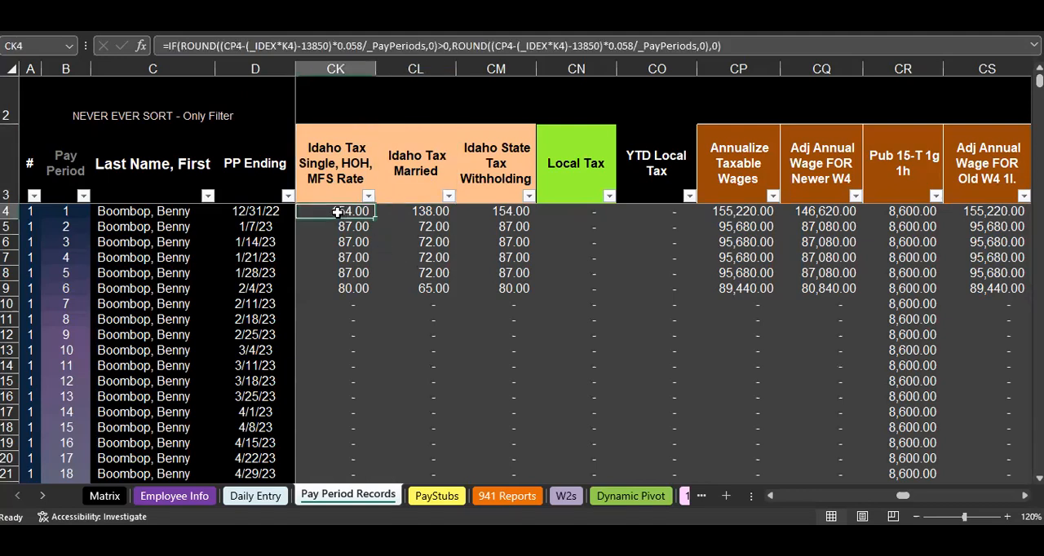
{"action": "double_click", "coordinate": [337, 212]}
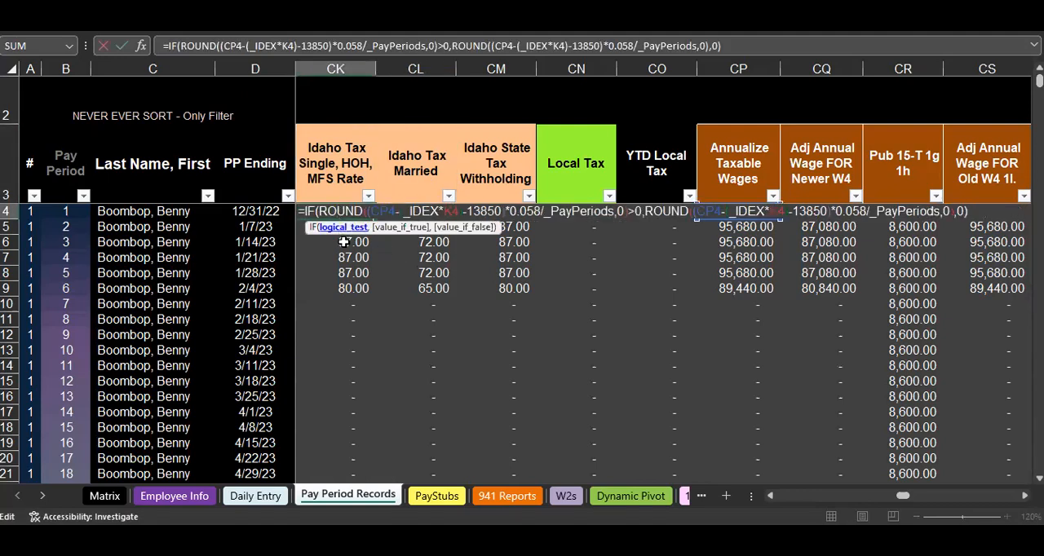
{"action": "left_click_drag", "start_coordinate": [319, 211], "coordinate": [362, 212]}
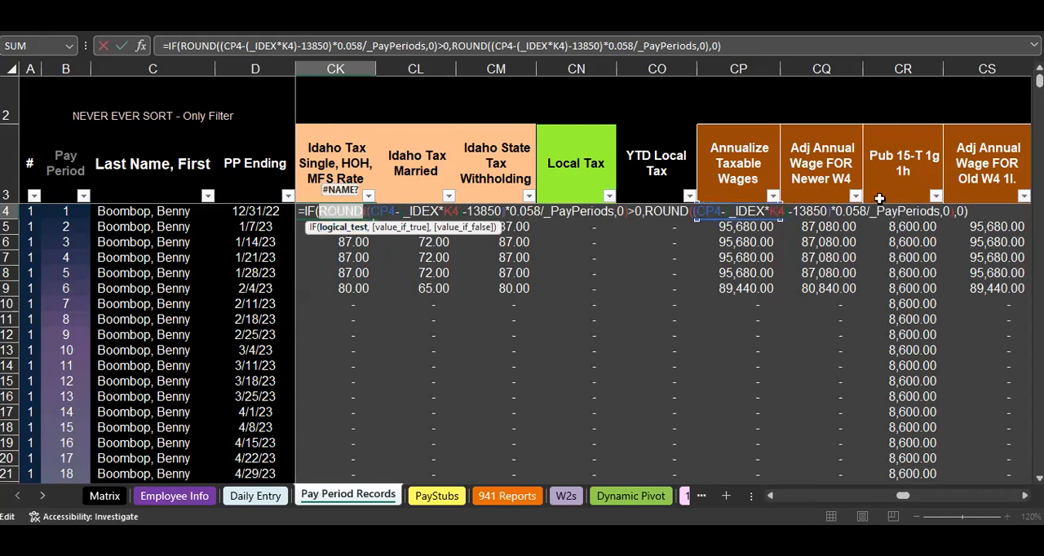
{"action": "left_click", "coordinate": [970, 212]}
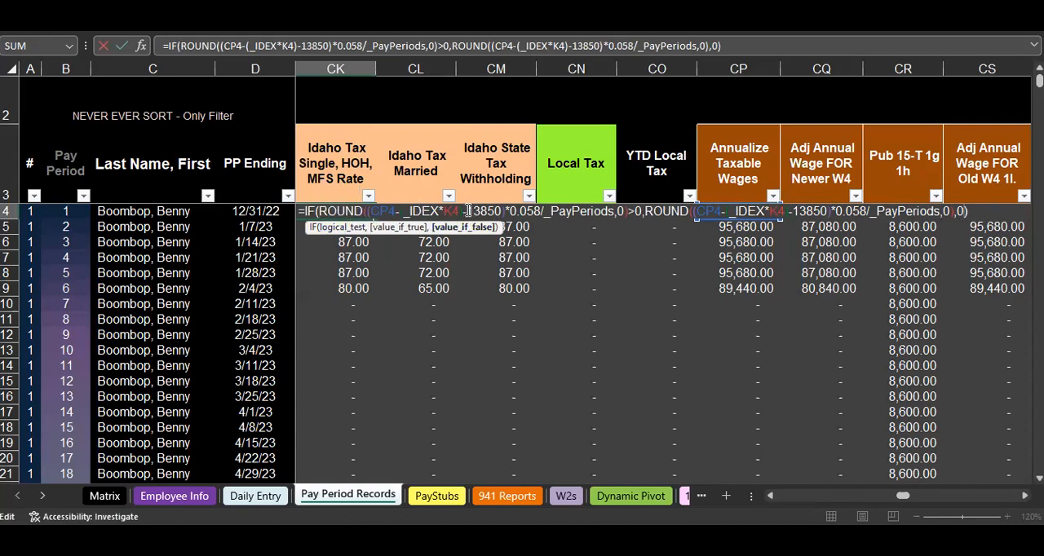
{"action": "left_click", "coordinate": [372, 212]}
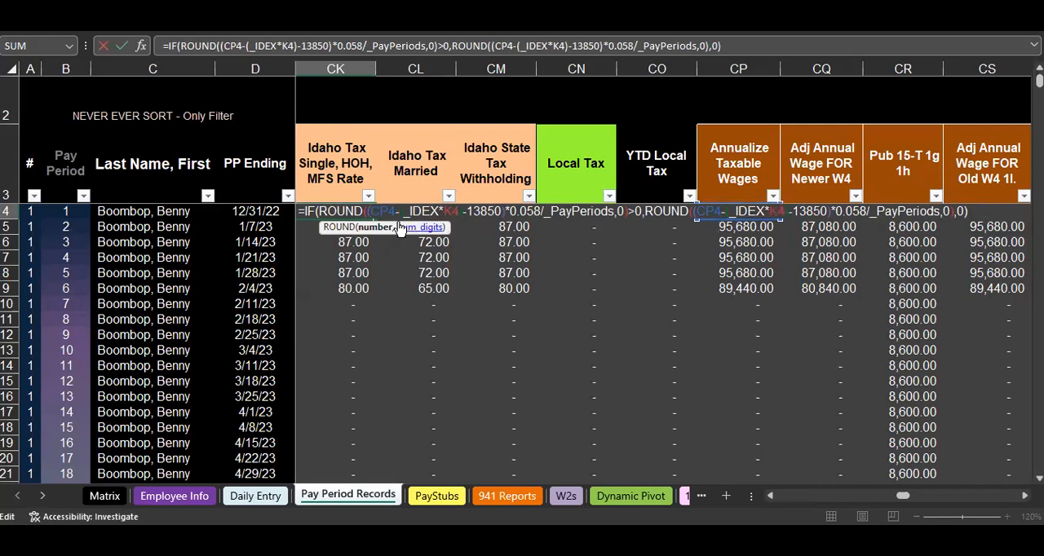
{"action": "left_click_drag", "start_coordinate": [399, 211], "coordinate": [441, 210]}
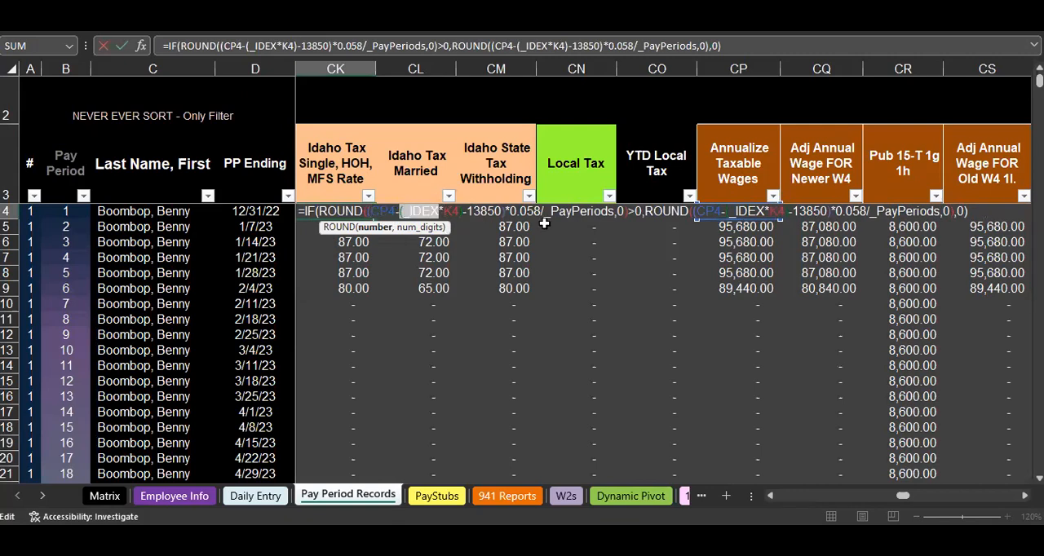
{"action": "left_click", "coordinate": [432, 212]}
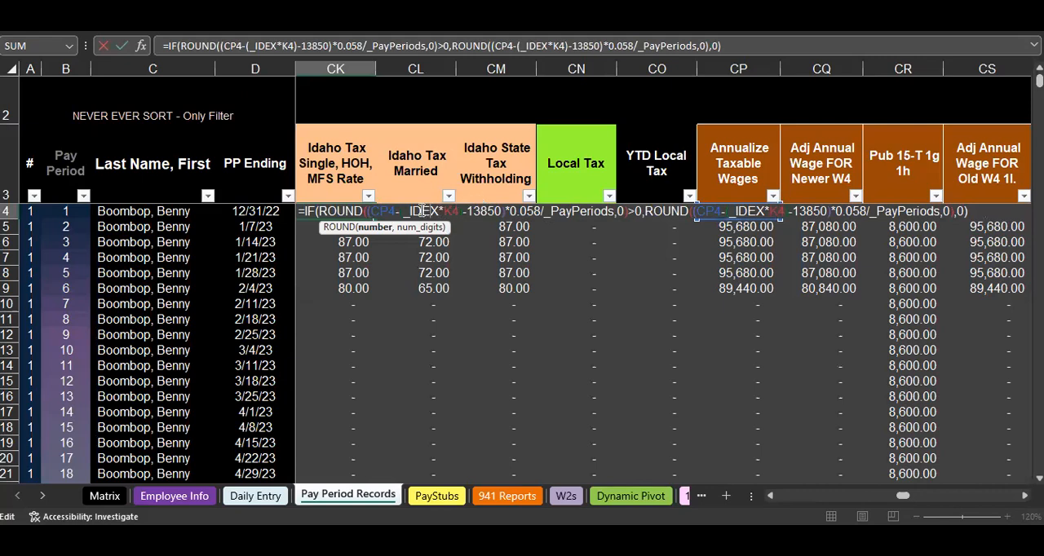
{"action": "left_click_drag", "start_coordinate": [441, 212], "coordinate": [459, 212]}
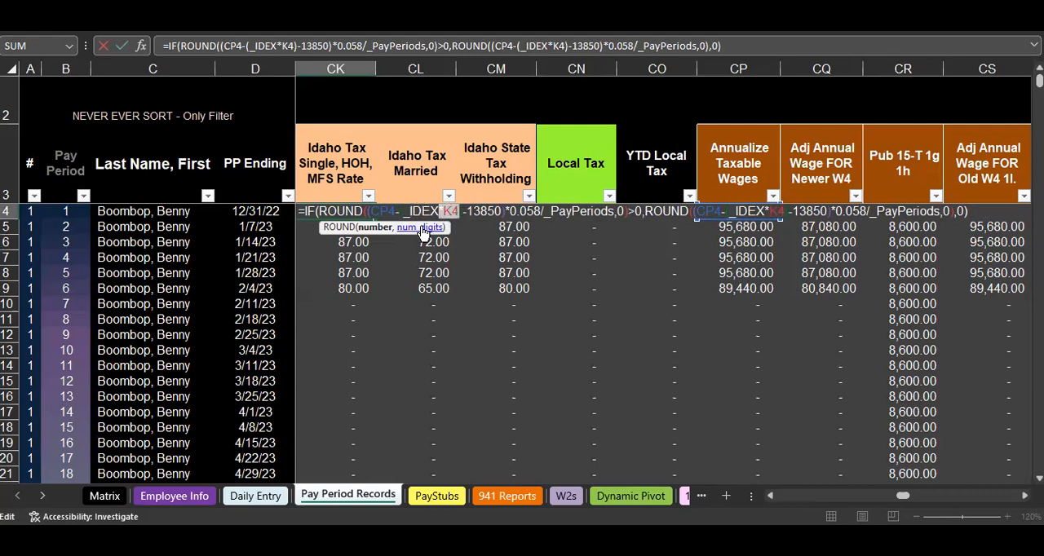
- Highlight the formula's 13850 threshold, full taxable-wage expression, 0.058 rate and _PayPeriods divisor, and check the rounding digits
{"action": "left_click_drag", "start_coordinate": [468, 211], "coordinate": [501, 211]}
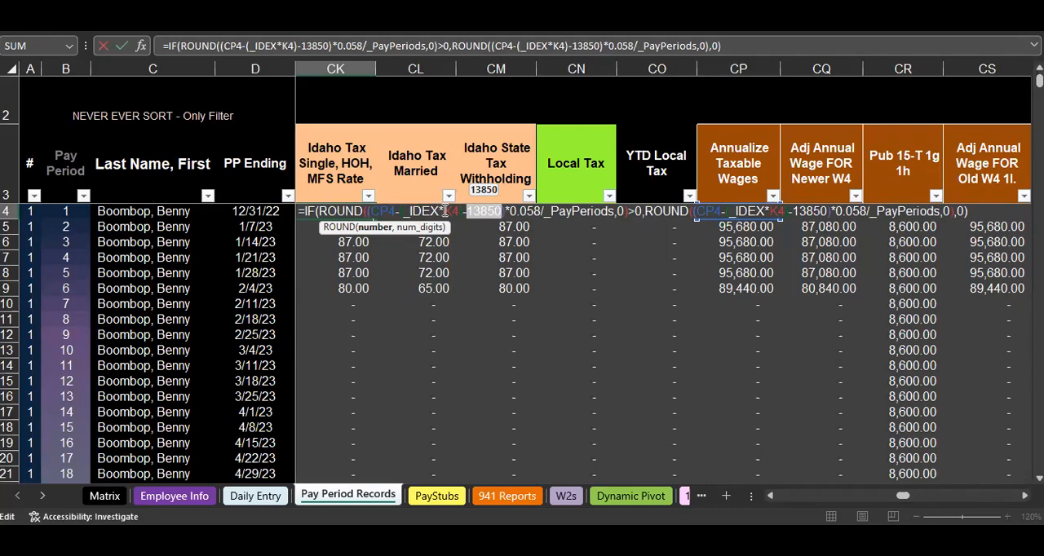
{"action": "left_click", "coordinate": [475, 212]}
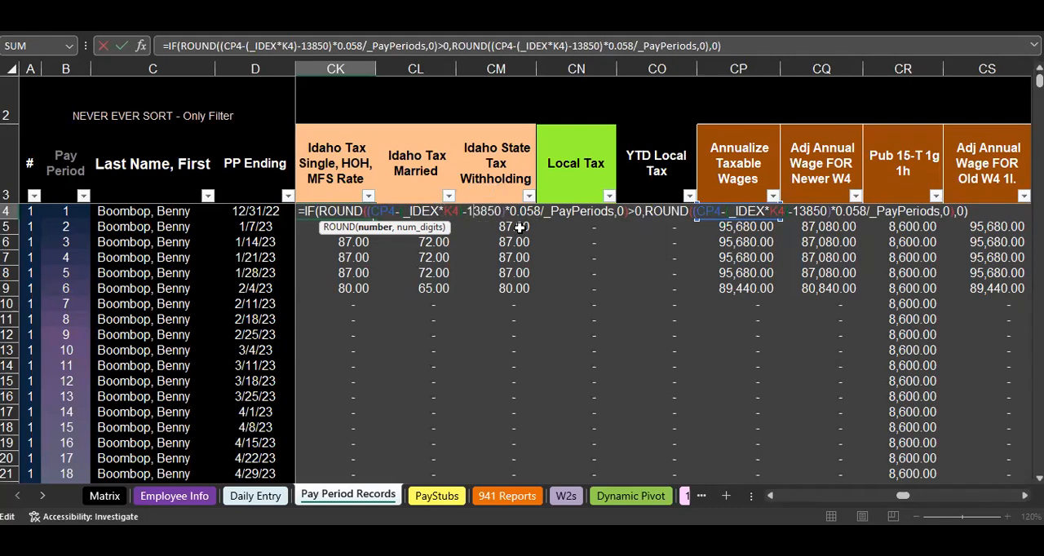
{"action": "left_click_drag", "start_coordinate": [366, 211], "coordinate": [501, 211]}
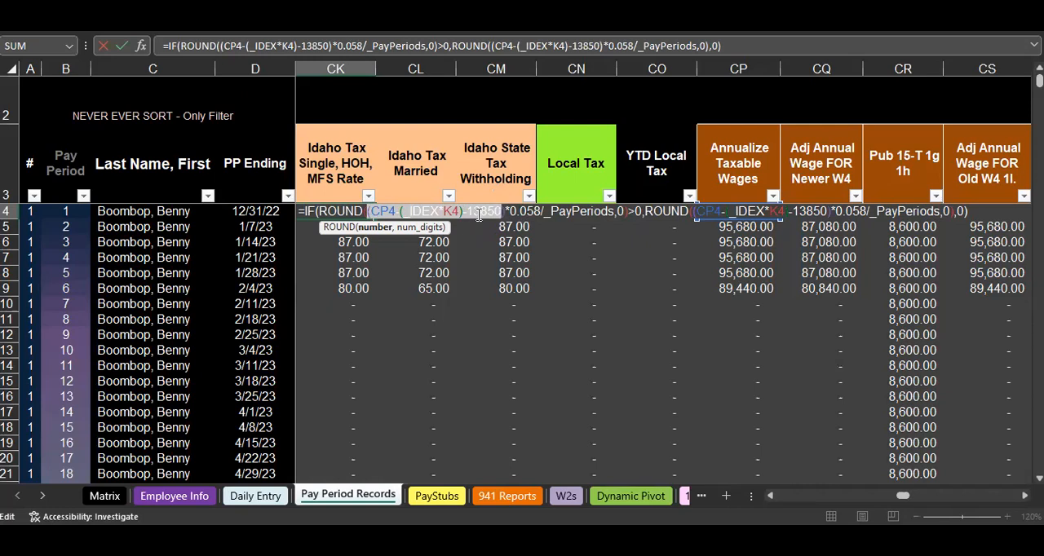
{"action": "left_click", "coordinate": [522, 212]}
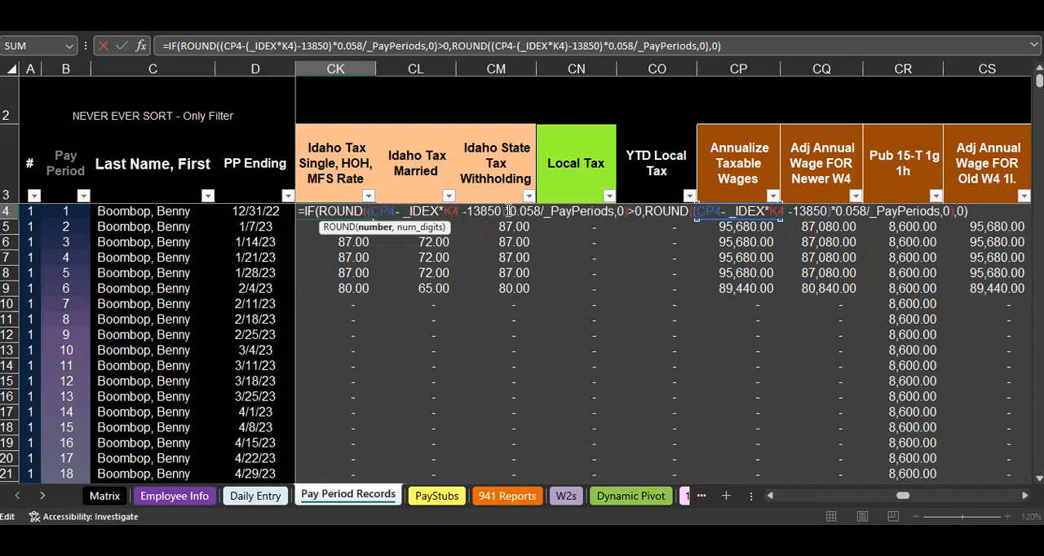
{"action": "left_click_drag", "start_coordinate": [508, 211], "coordinate": [541, 211]}
{"action": "left_click", "coordinate": [534, 212]}
{"action": "left_click_drag", "start_coordinate": [548, 211], "coordinate": [614, 211]}
{"action": "left_click", "coordinate": [626, 211]}
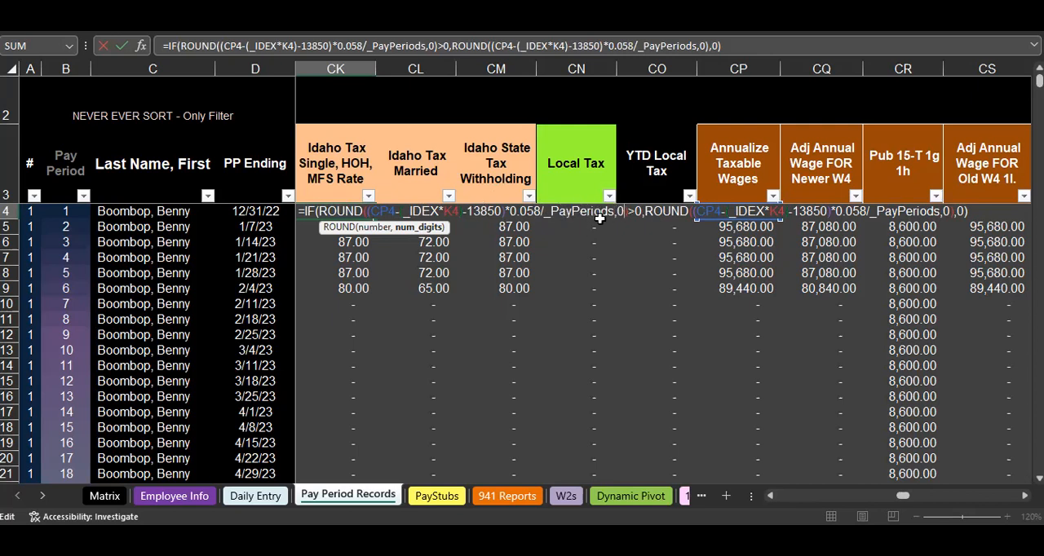
- Highlight the ROUND expression that the IF formula returns when true, and close the formula without changes
{"action": "left_click", "coordinate": [649, 213]}
{"action": "left_click_drag", "start_coordinate": [645, 211], "coordinate": [919, 212]}
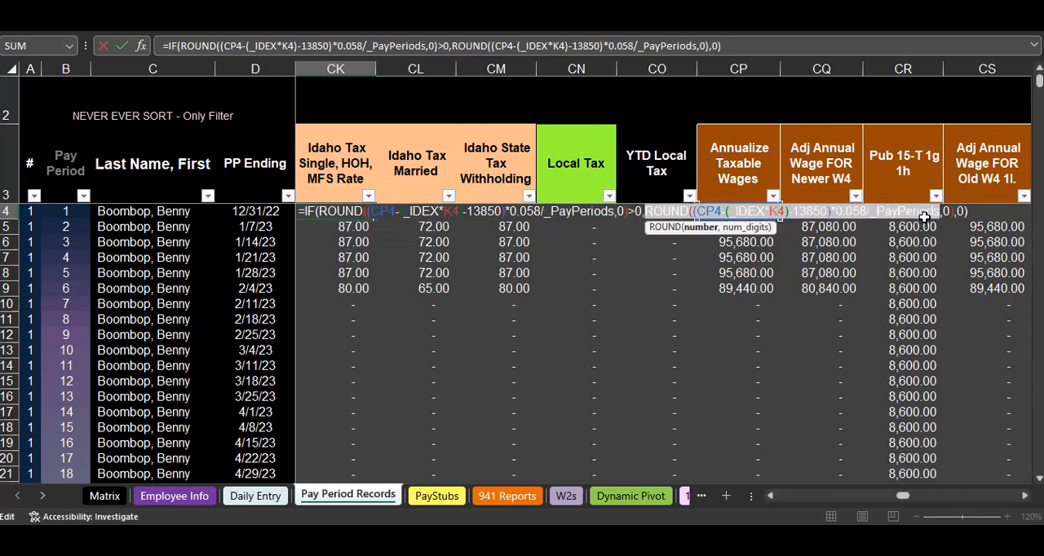
{"action": "key", "text": "Return"}
- Inspect the first pay period's Idaho Tax Married formula, highlighting its 27700 threshold
{"action": "left_click", "coordinate": [423, 210]}
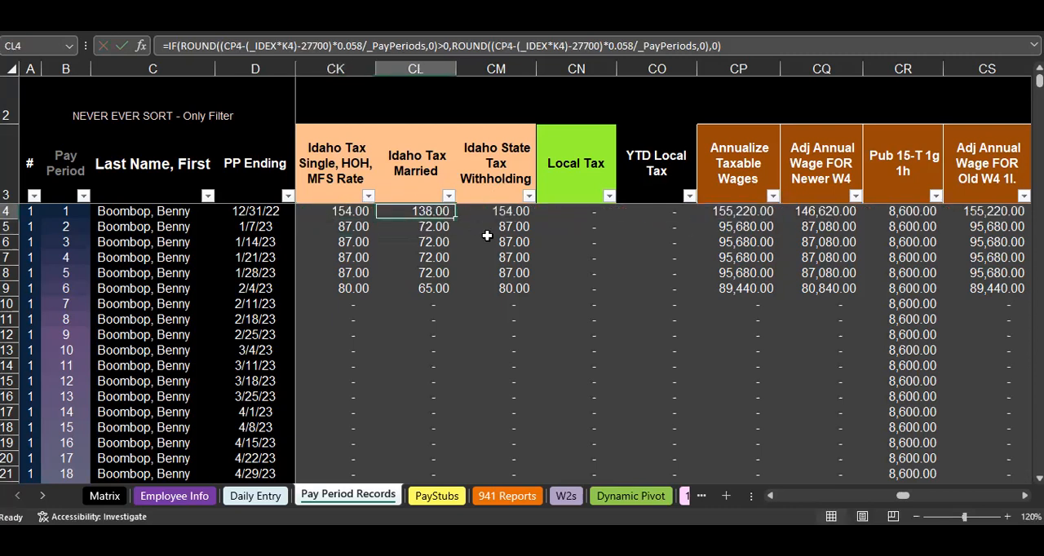
{"action": "double_click", "coordinate": [425, 212]}
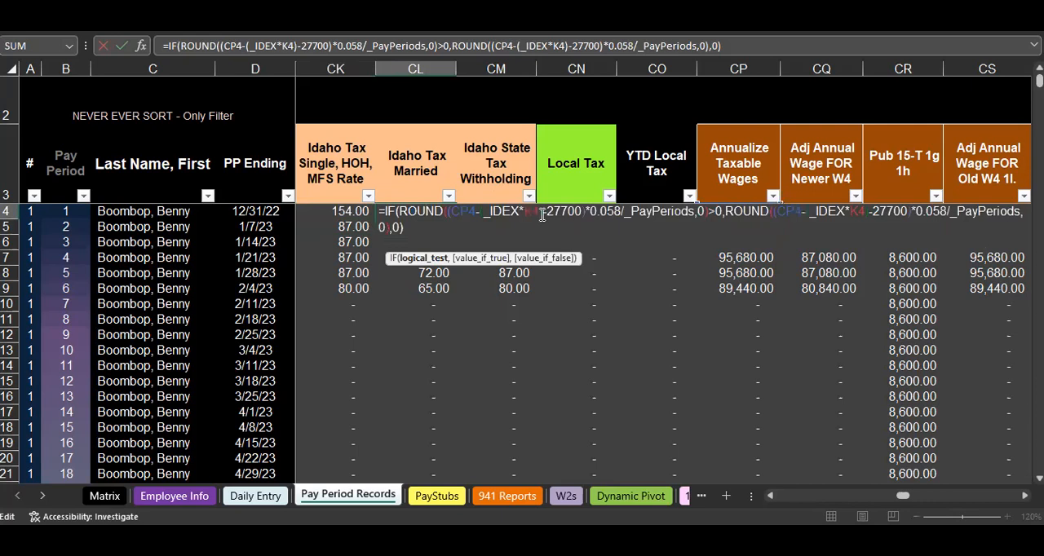
{"action": "double_click", "coordinate": [577, 212]}
{"action": "key", "text": "Return"}
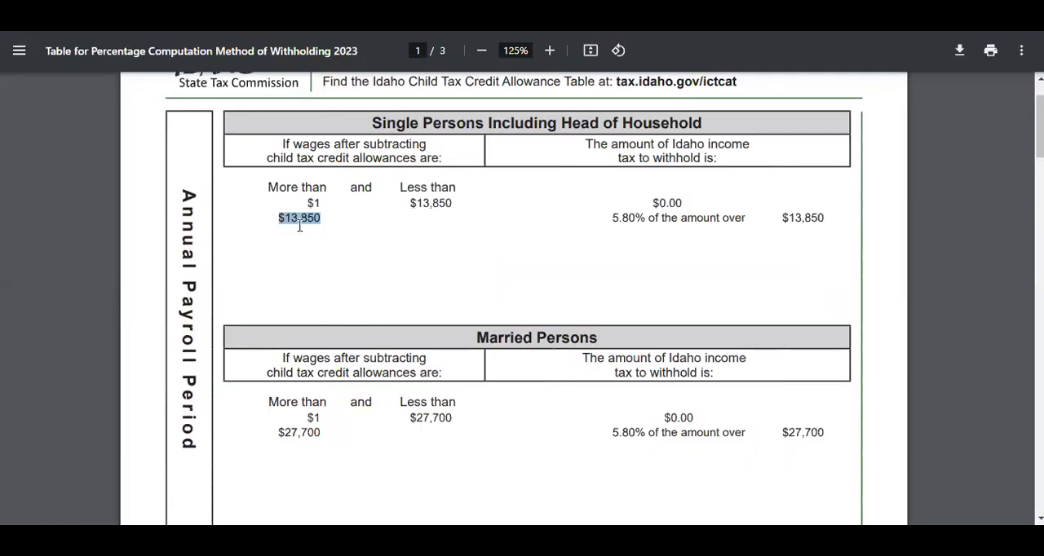
- Switch to the percentage computation table in Chrome and highlight the annual $13,850 single and $27,700 married thresholds
{"action": "left_click", "coordinate": [280, 218]}
{"action": "left_click_drag", "start_coordinate": [281, 220], "coordinate": [357, 217]}
{"action": "left_click", "coordinate": [280, 424]}
{"action": "left_click_drag", "start_coordinate": [274, 431], "coordinate": [330, 437]}
{"action": "scroll", "coordinate": [431, 291], "scroll_direction": "down", "scroll_amount": 1}
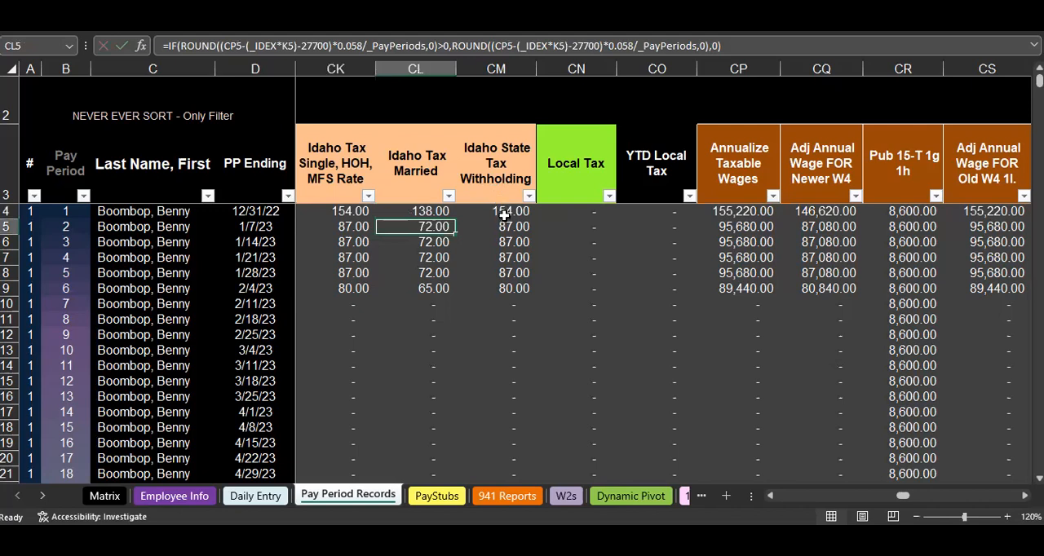
- Return to Excel and rename the Idaho State Tax Withholding column header in CM3 as "ID final Tax Witheld"
{"action": "left_click", "coordinate": [503, 212]}
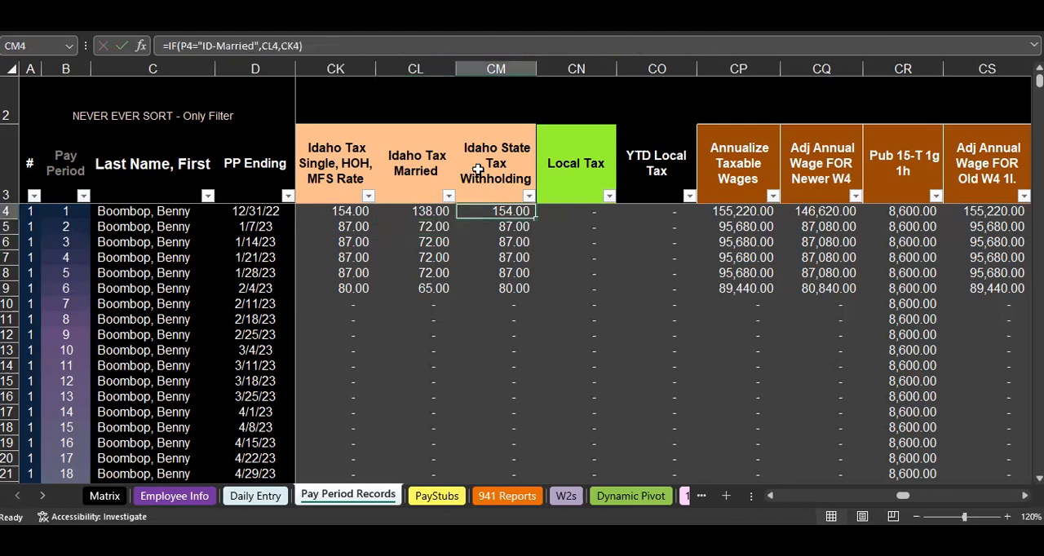
{"action": "left_click", "coordinate": [478, 169]}
{"action": "key", "text": "F2"}
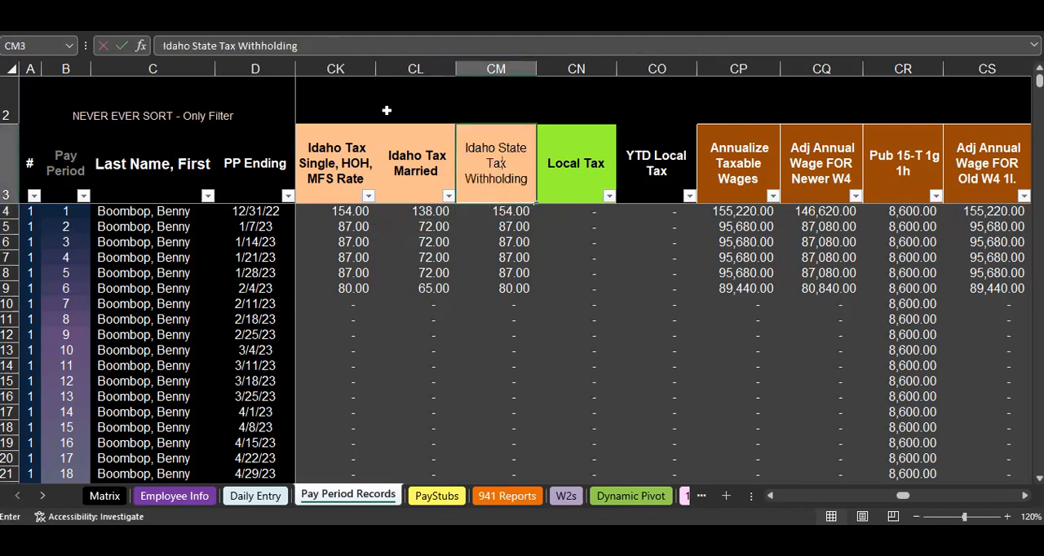
{"action": "key", "text": "BackSpace"}
{"action": "key", "text": "BackSpace"}
{"action": "key", "text": "BackSpace"}
{"action": "key", "text": "BackSpace"}
{"action": "key", "text": "BackSpace"}
{"action": "key", "text": "BackSpace"}
{"action": "key", "text": "BackSpace"}
{"action": "key", "text": "BackSpace"}
{"action": "key", "text": "BackSpace"}
{"action": "key", "text": "BackSpace"}
{"action": "key", "text": "BackSpace"}
{"action": "key", "text": "BackSpace"}
{"action": "key", "text": "BackSpace"}
{"action": "key", "text": "BackSpace"}
{"action": "key", "text": "BackSpace"}
{"action": "key", "text": "BackSpace"}
{"action": "key", "text": "BackSpace"}
{"action": "key", "text": "BackSpace"}
{"action": "key", "text": "BackSpace"}
{"action": "key", "text": "BackSpace"}
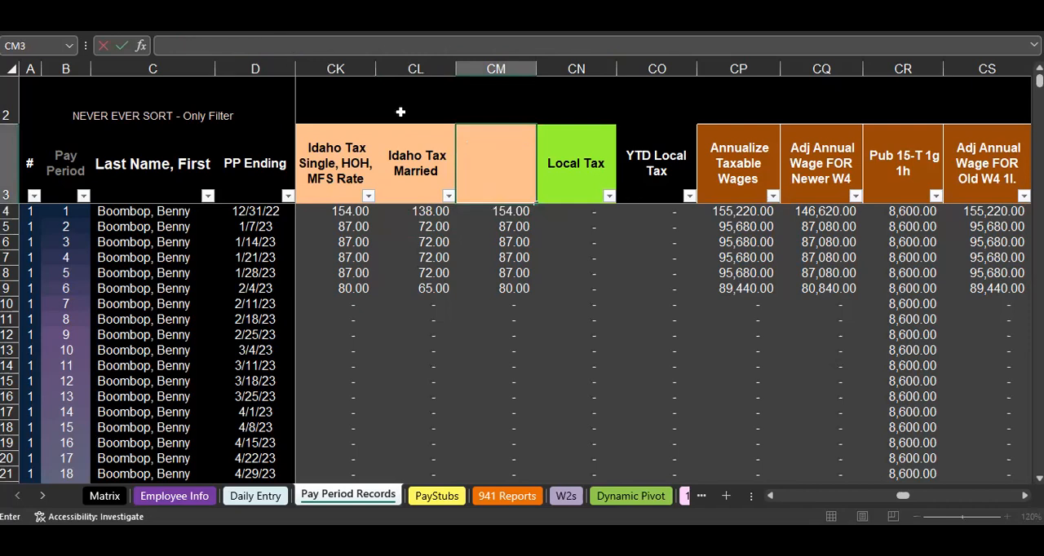
{"action": "type", "text": "ID final Tax Witheld"}
{"action": "key", "text": "Return"}
{"action": "key", "text": "Up"}
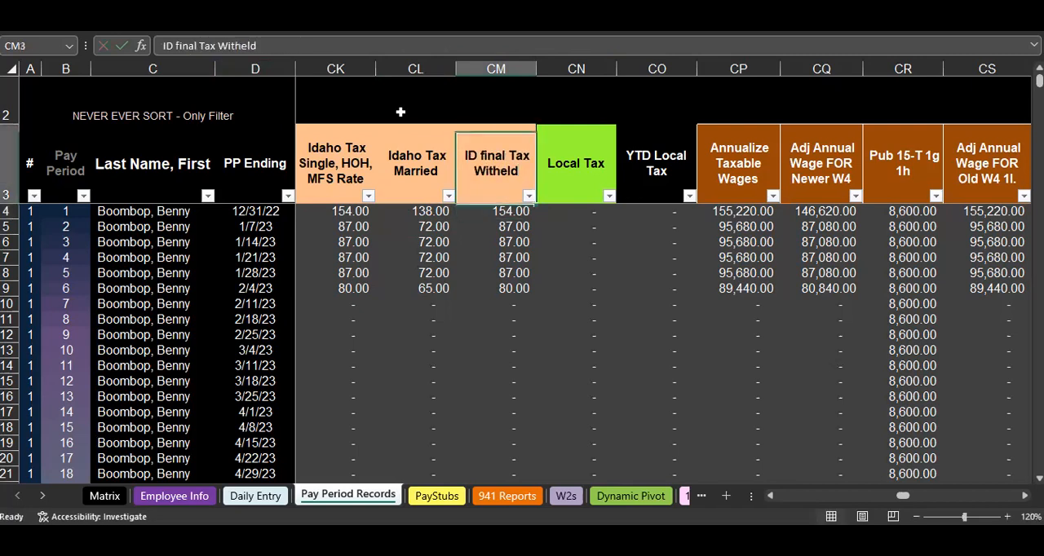
{"action": "left_click", "coordinate": [242, 46]}
{"action": "type", "text": "h"}
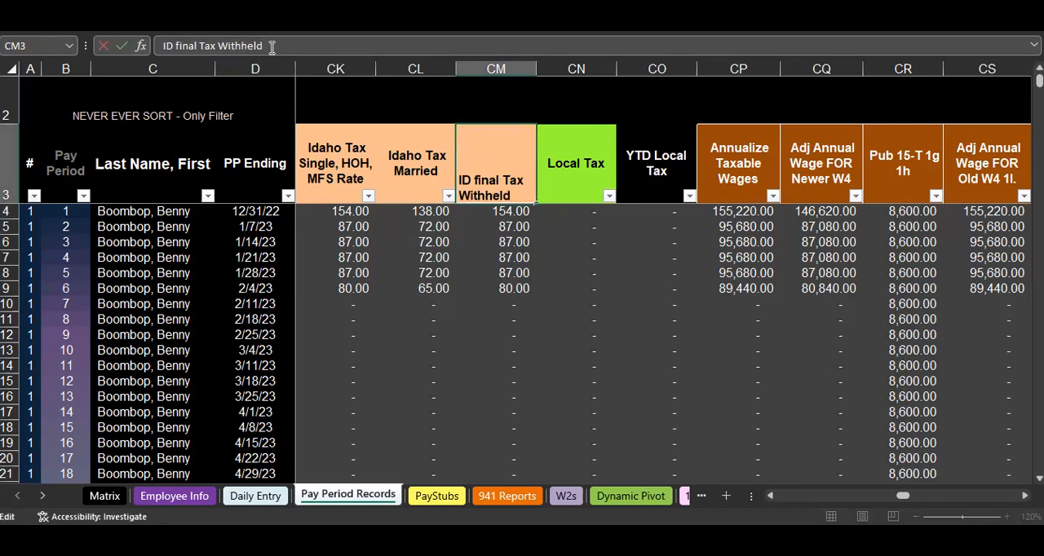
{"action": "key", "text": "BackSpace"}
{"action": "key", "text": "Return"}
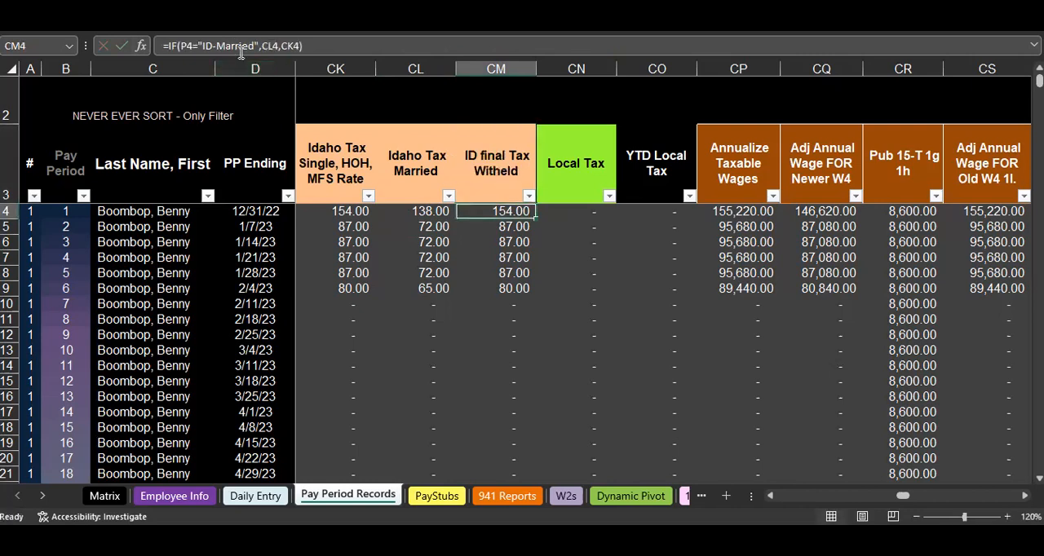
- Correct the CM3 column header's spelling to "ID final Tax Withheld"
{"action": "left_click", "coordinate": [476, 156]}
{"action": "left_click", "coordinate": [236, 46]}
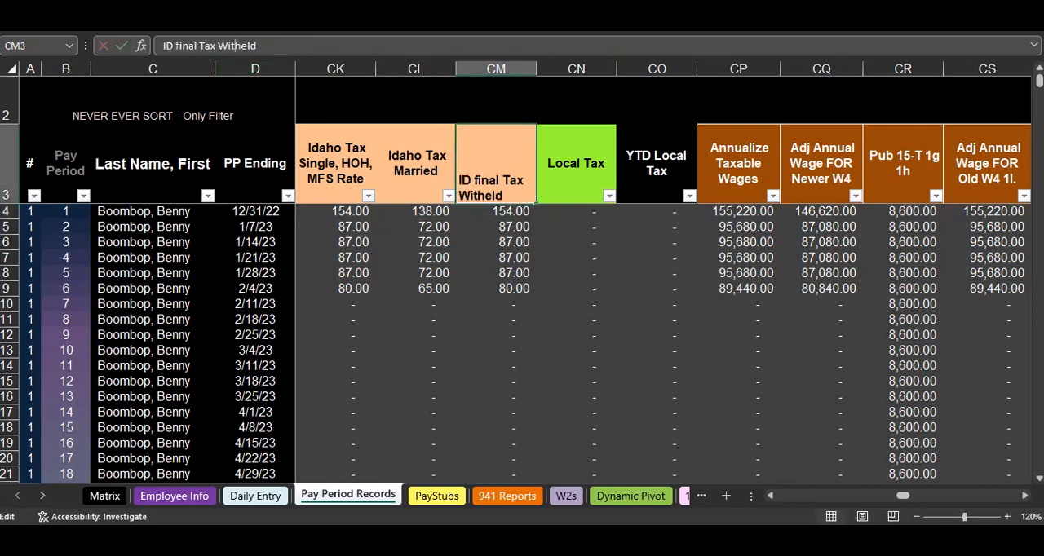
{"action": "type", "text": "h"}
{"action": "key", "text": "Return"}
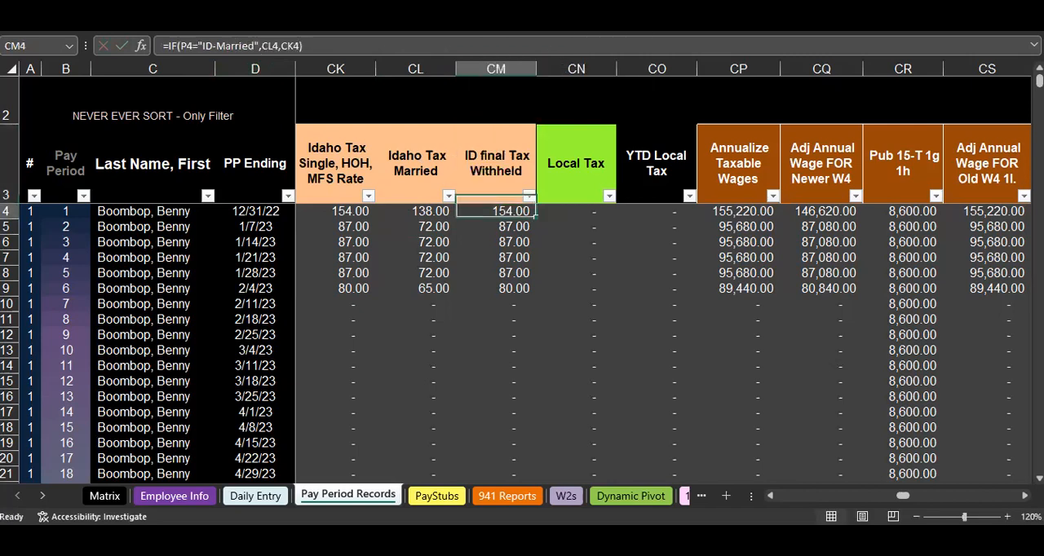
- Review the Idaho final tax withheld values for the first five pay periods and the third period's Idaho Tax Married formula
{"action": "left_click", "coordinate": [487, 252]}
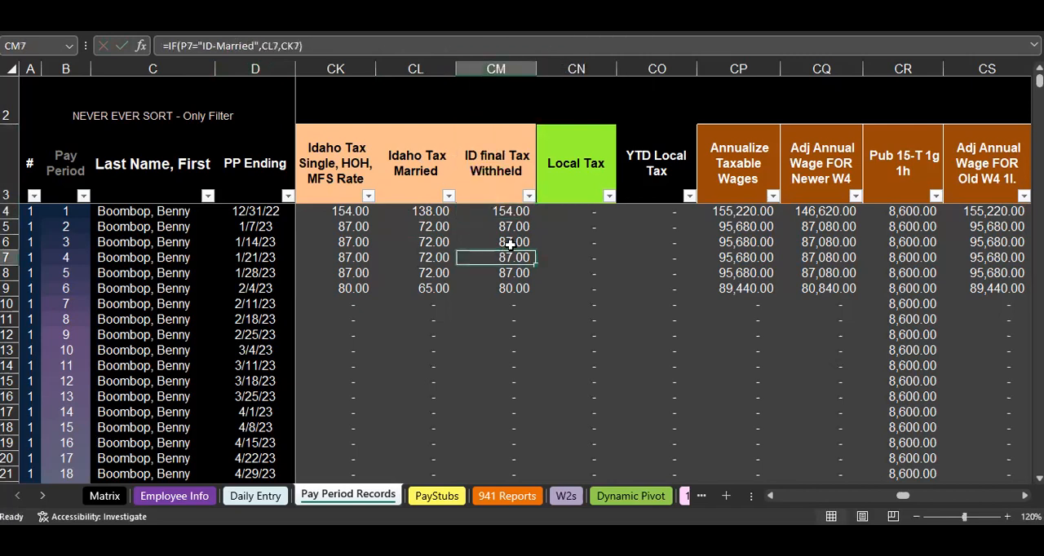
{"action": "left_click_drag", "start_coordinate": [503, 213], "coordinate": [504, 274]}
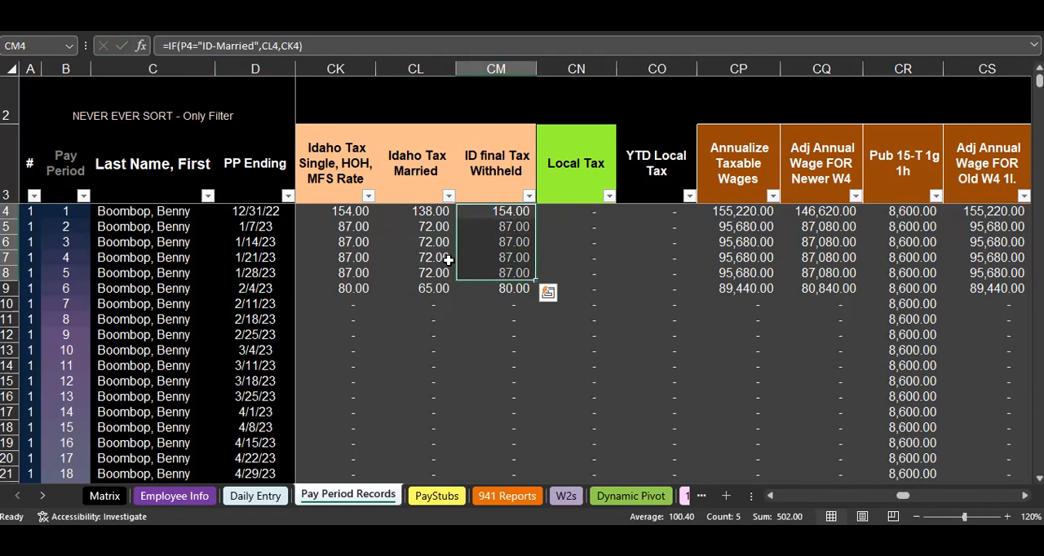
{"action": "scroll", "coordinate": [447, 260], "scroll_direction": "down", "scroll_amount": 2}
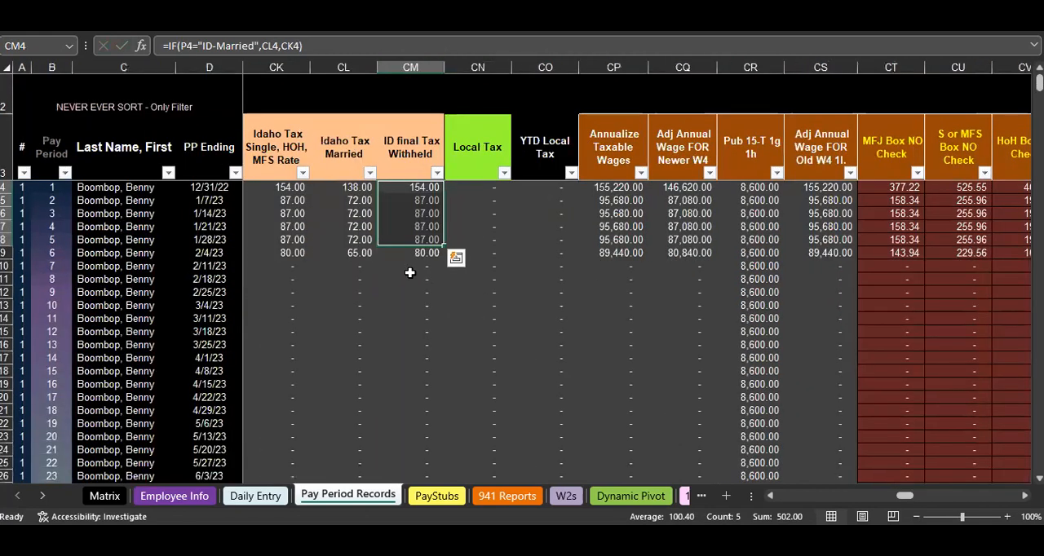
{"action": "left_click", "coordinate": [352, 213]}
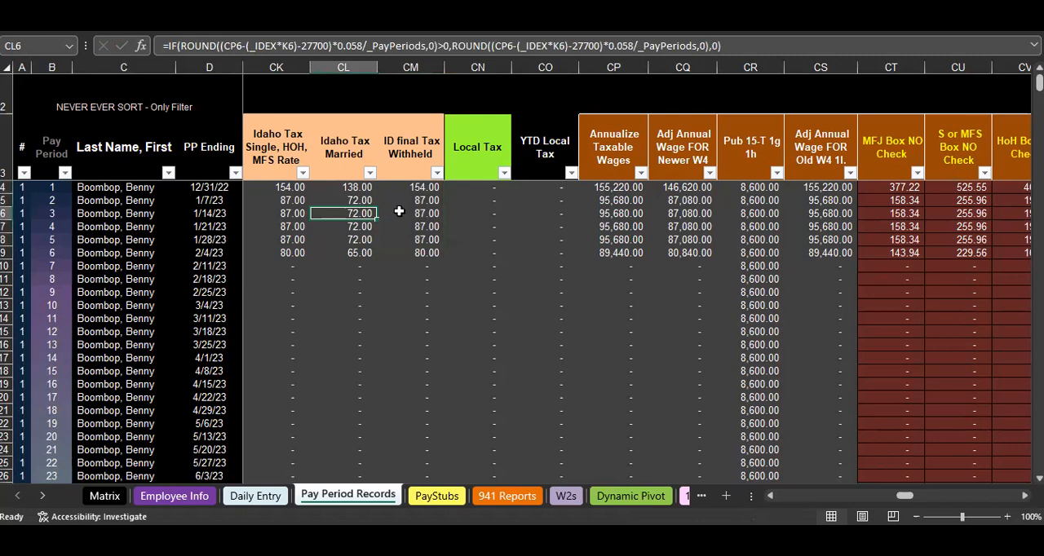
- On the PayStubs sheet, inspect the current STATE Tax: ID amount and its formula in C25
{"action": "left_click", "coordinate": [437, 496]}
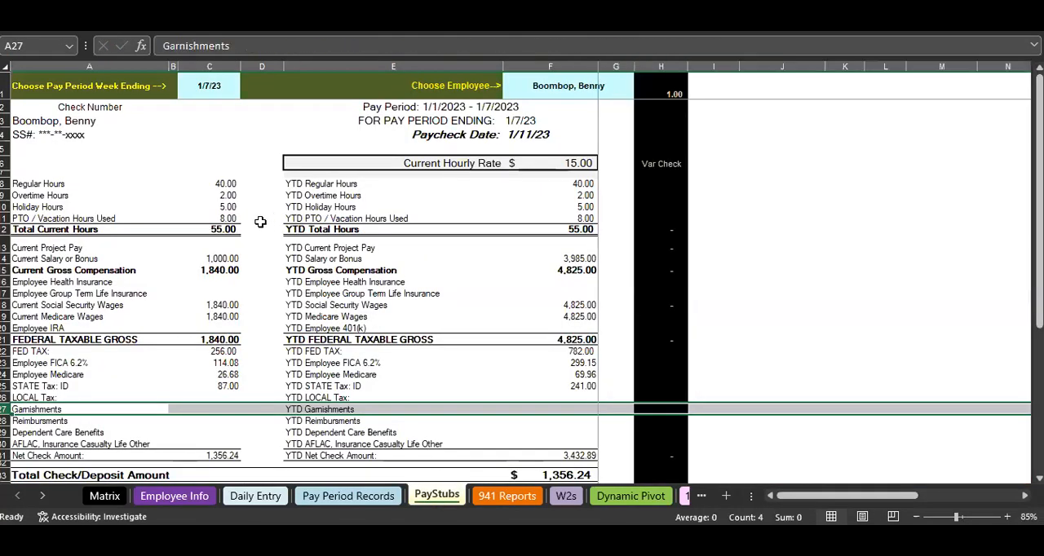
{"action": "scroll", "coordinate": [214, 322], "scroll_direction": "down", "scroll_amount": 2}
{"action": "left_click", "coordinate": [214, 321]}
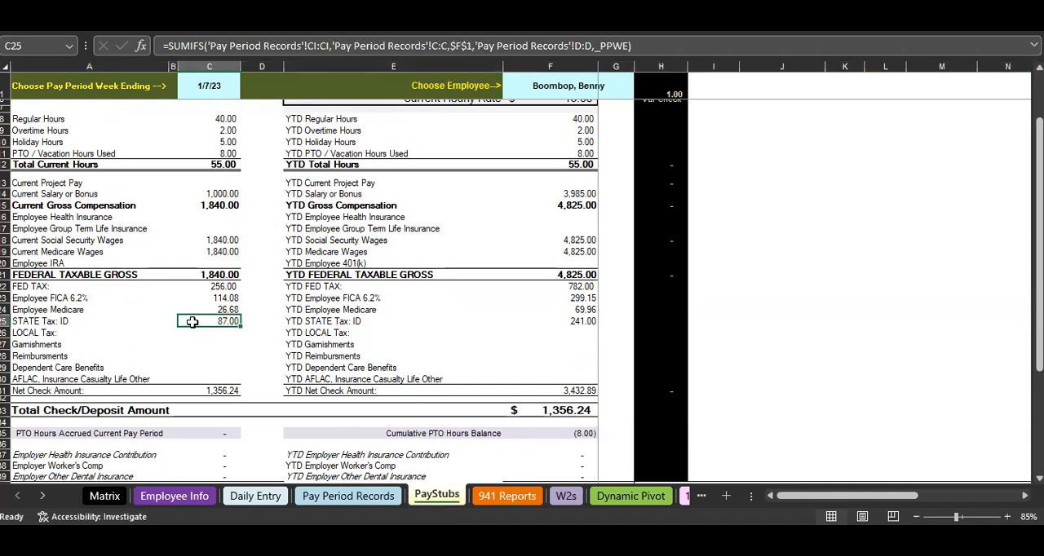
{"action": "left_click_drag", "start_coordinate": [122, 321], "coordinate": [210, 322]}
{"action": "left_click", "coordinate": [223, 342]}
{"action": "left_click", "coordinate": [223, 323]}
{"action": "scroll", "coordinate": [242, 327], "scroll_direction": "up", "scroll_amount": 2}
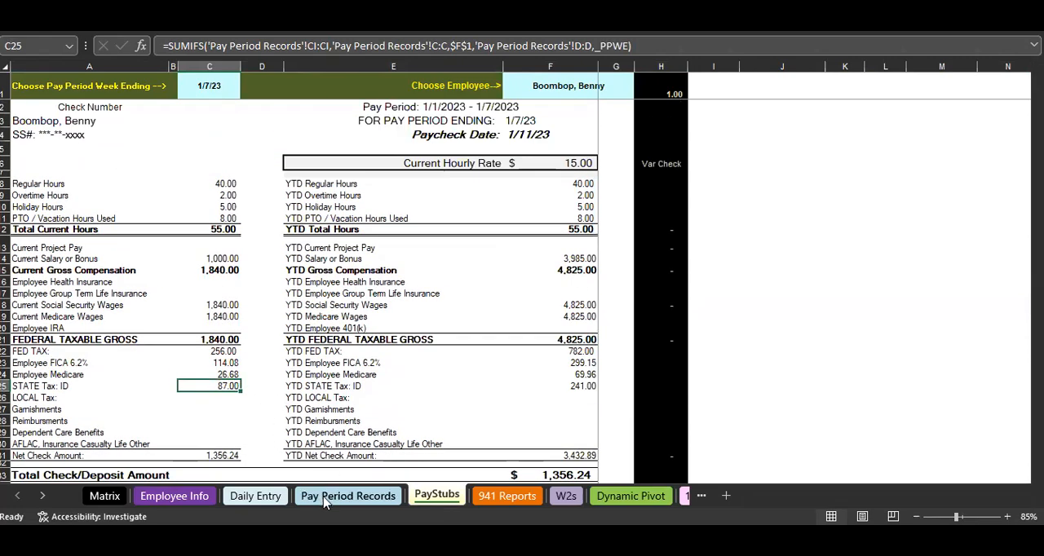
- Return to the Pay Period Records sheet and recheck the Idaho single, married and final withholding columns
{"action": "left_click", "coordinate": [348, 496]}
{"action": "scroll", "coordinate": [354, 331], "scroll_direction": "down", "scroll_amount": 1, "text": "ctrl"}
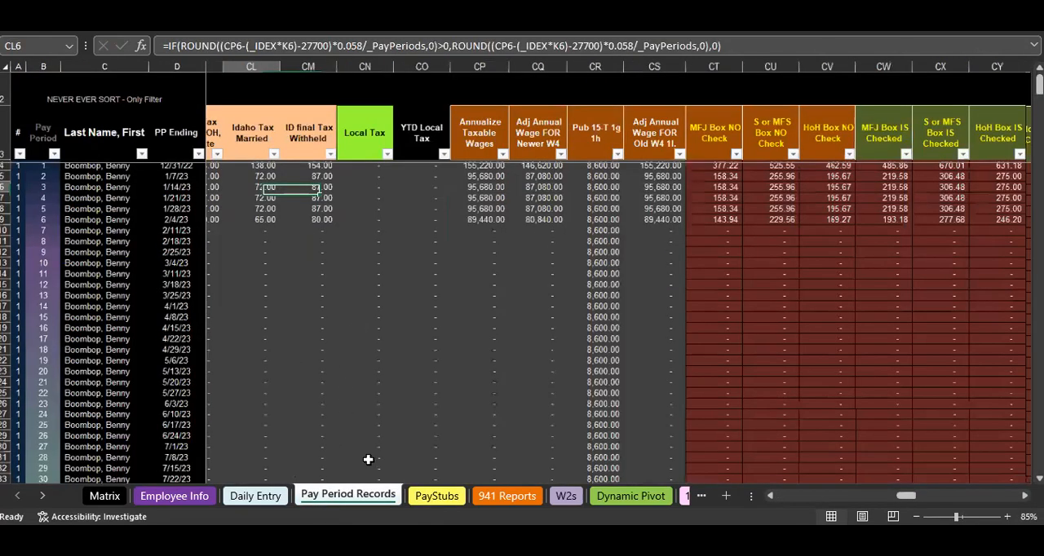
{"action": "scroll", "coordinate": [367, 459], "scroll_direction": "left", "scroll_amount": 1}
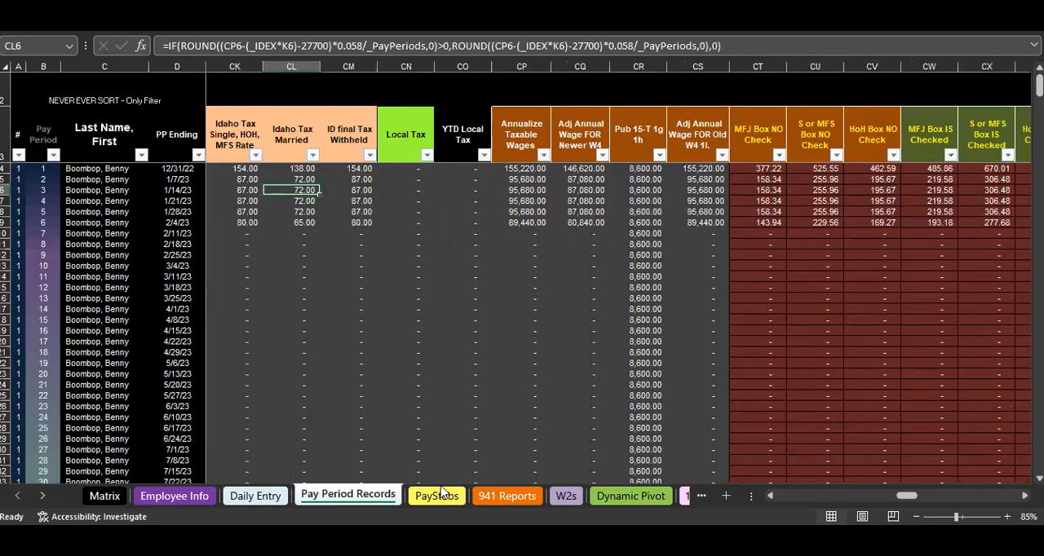
- Go back to the PayStubs sheet and set the pay period week ending to 1/14/2023
{"action": "left_click", "coordinate": [436, 496]}
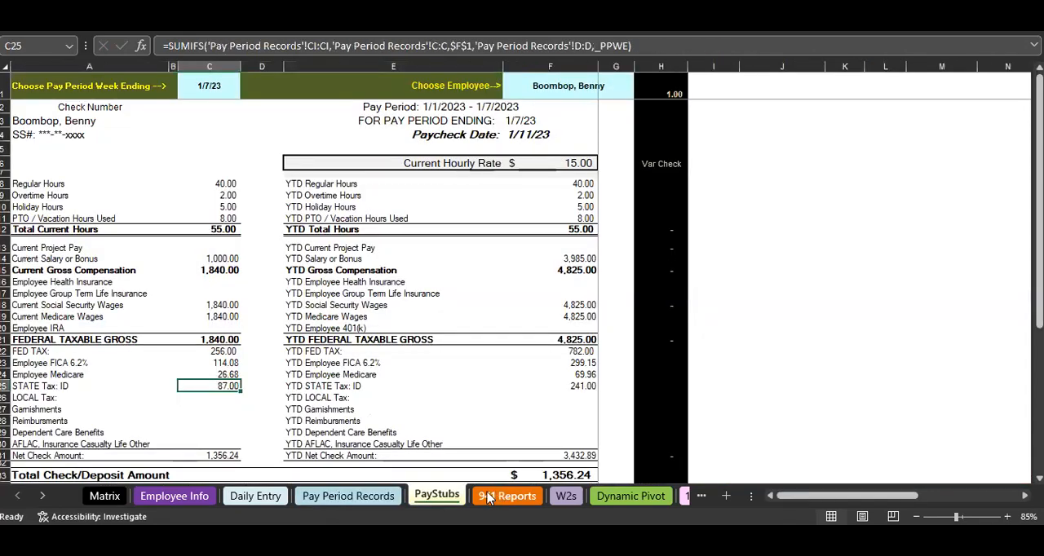
{"action": "left_click", "coordinate": [564, 85]}
{"action": "left_click", "coordinate": [215, 84]}
{"action": "left_click", "coordinate": [246, 92]}
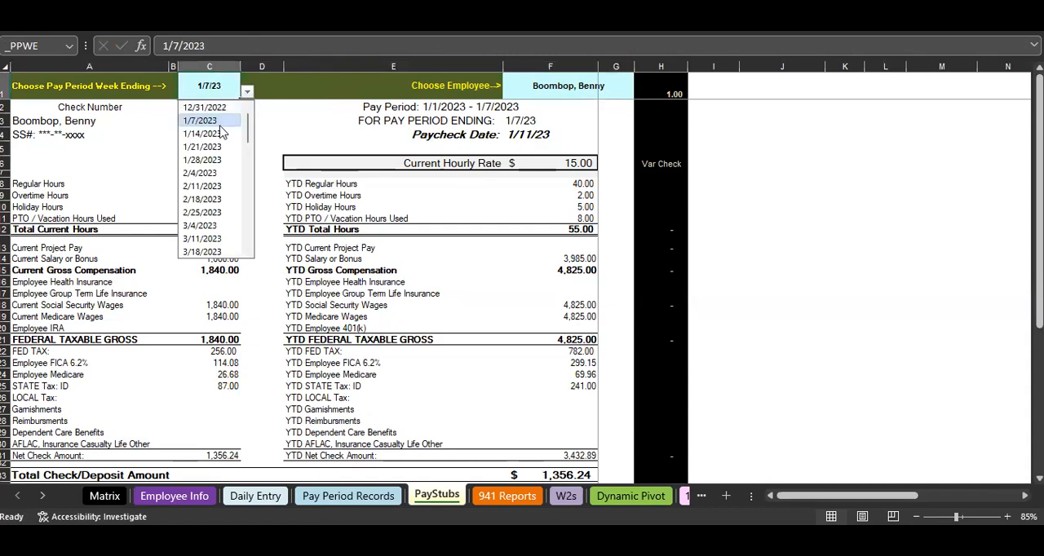
{"action": "left_click", "coordinate": [210, 133]}
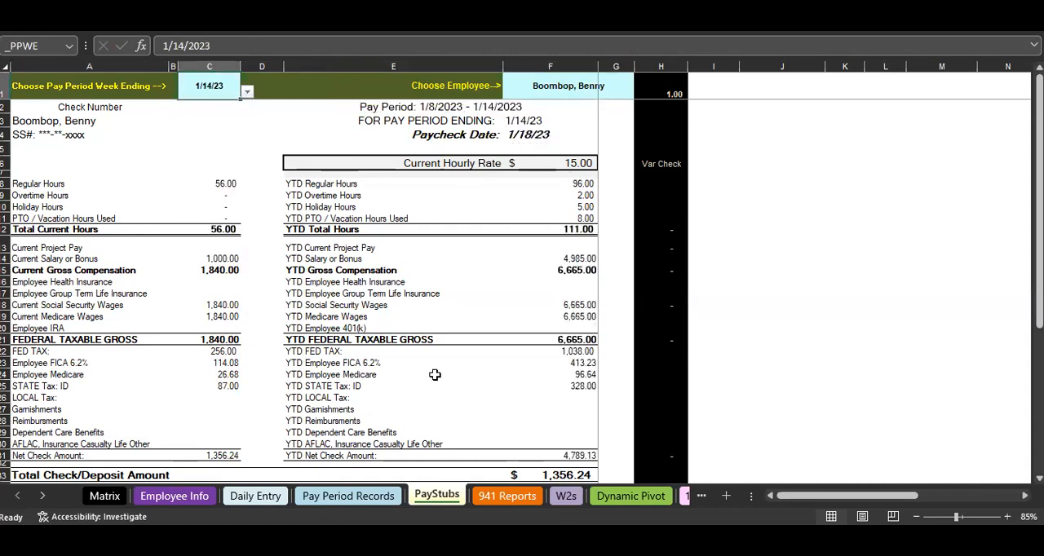
- Set the pay stub's week ending to 12/31/2022, then check its state tax amount and employee selection
{"action": "left_click", "coordinate": [246, 92]}
{"action": "left_click", "coordinate": [211, 110]}
{"action": "left_click", "coordinate": [251, 374]}
{"action": "left_click", "coordinate": [236, 386]}
{"action": "left_click", "coordinate": [548, 102]}
{"action": "left_click", "coordinate": [614, 88]}
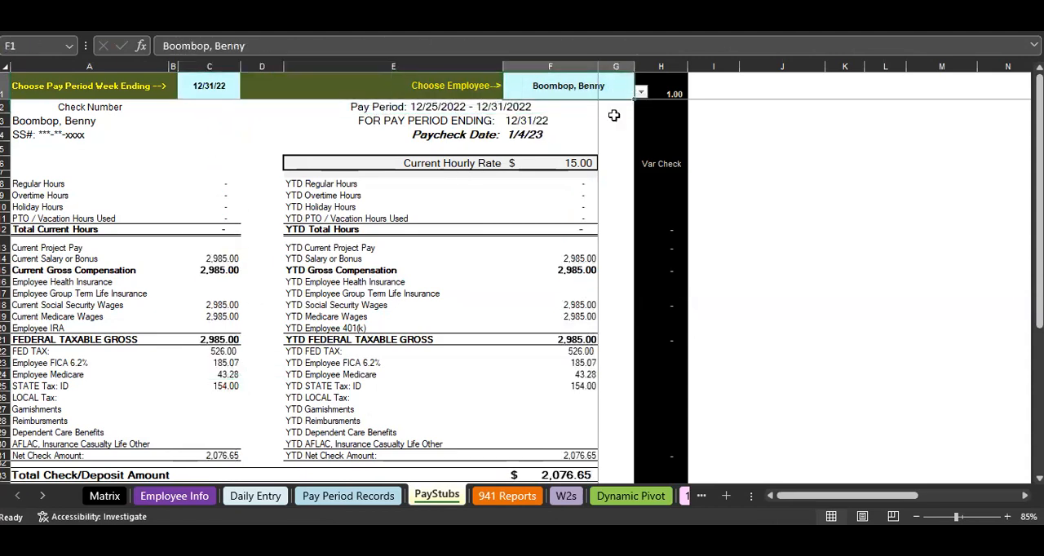
- Set the Form 941 report's quarter to Q1 on the 941 Reports sheet and review the ID state and local withholding report
{"action": "left_click", "coordinate": [506, 496]}
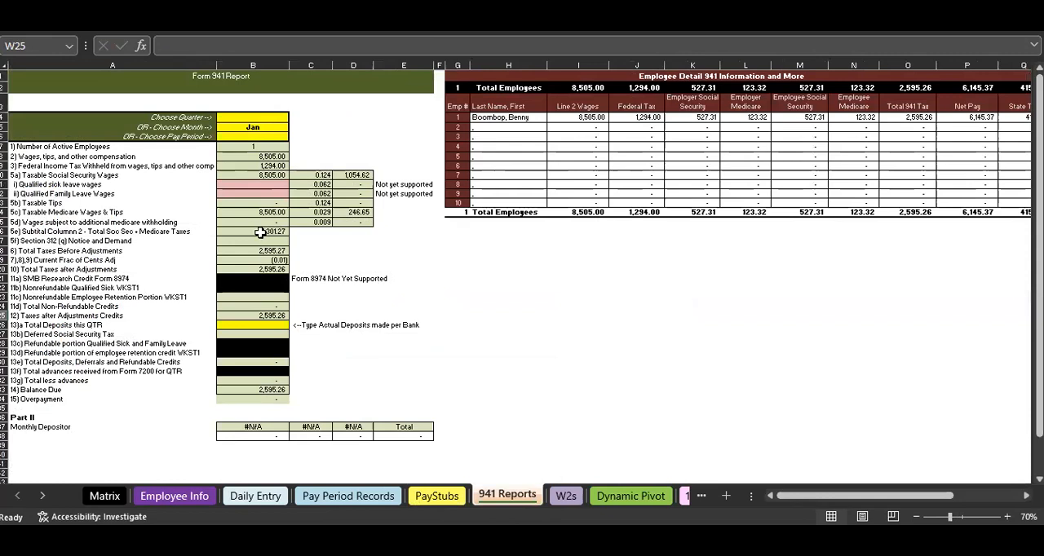
{"action": "left_click", "coordinate": [262, 116]}
{"action": "left_click", "coordinate": [294, 118]}
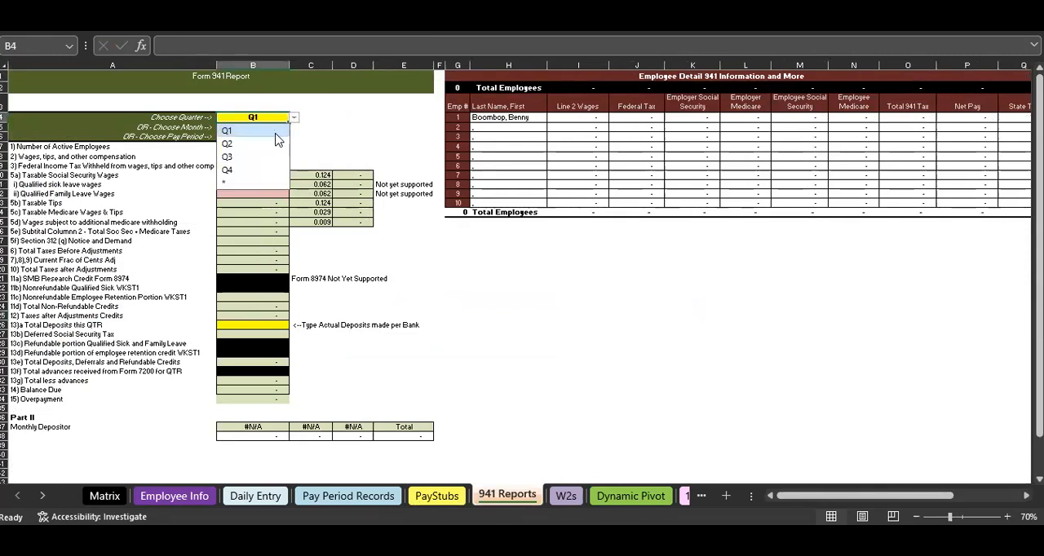
{"action": "left_click", "coordinate": [276, 132]}
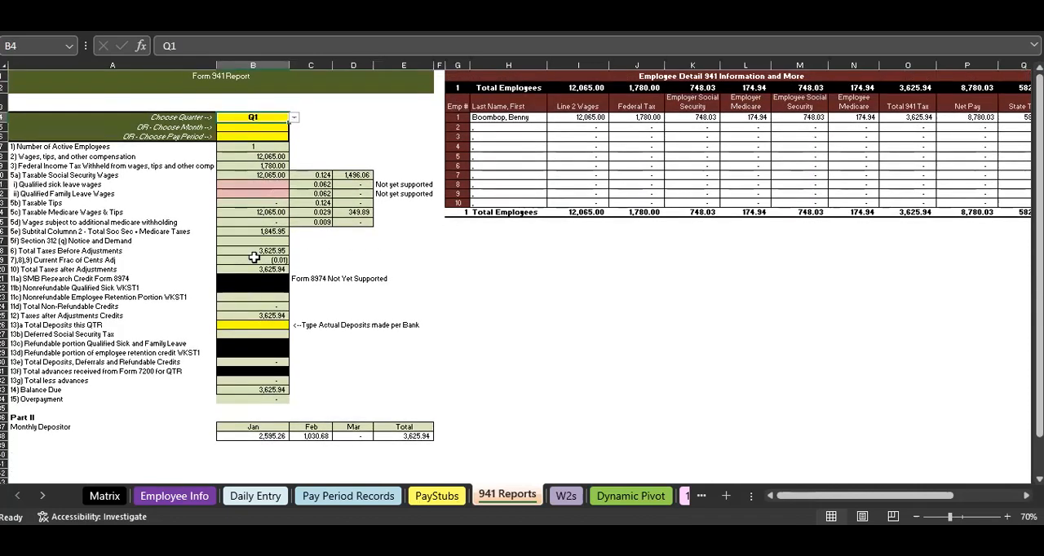
{"action": "scroll", "coordinate": [318, 261], "scroll_direction": "down", "scroll_amount": 1}
{"action": "left_click_drag", "start_coordinate": [984, 108], "coordinate": [995, 181]}
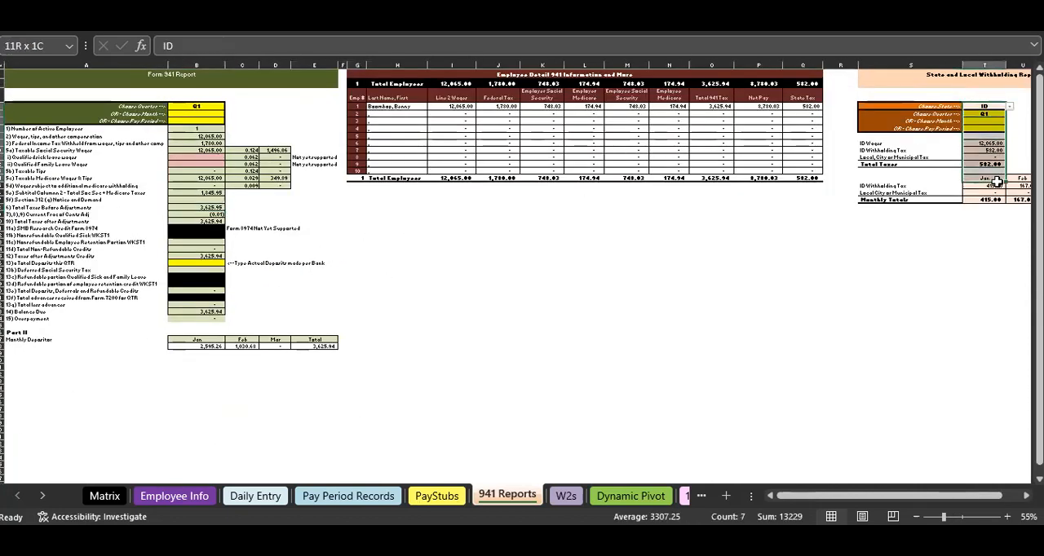
- Review the employee's year-end figures on the W2s reporting sheet
{"action": "left_click", "coordinate": [566, 495]}
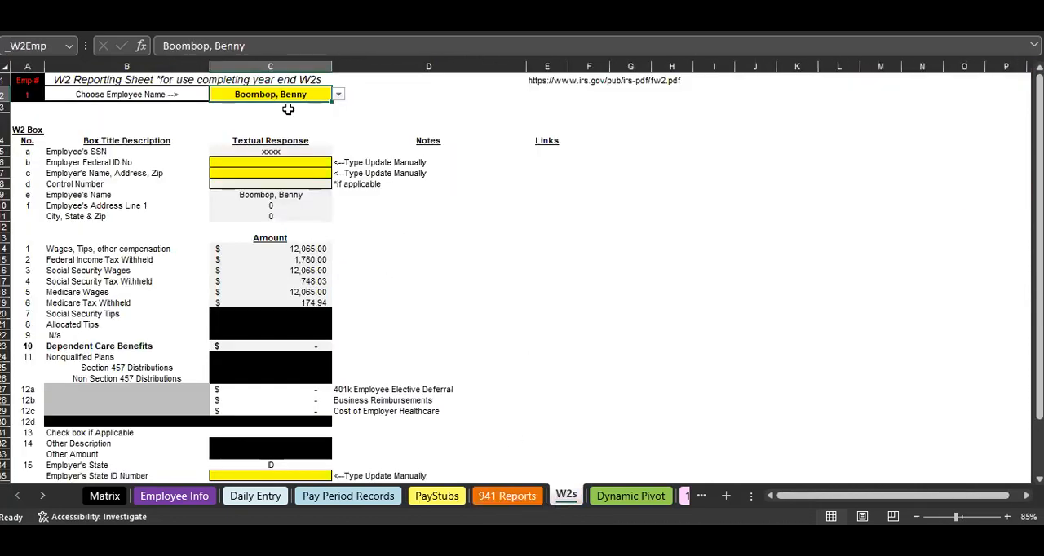
{"action": "scroll", "coordinate": [342, 244], "scroll_direction": "down", "scroll_amount": 1}
{"action": "scroll", "coordinate": [328, 357], "scroll_direction": "up", "scroll_amount": 1}
- Refresh the pivot table on the Dynamic Pivot sheet and delete the Total 941 Tax pie chart
{"action": "left_click", "coordinate": [630, 496]}
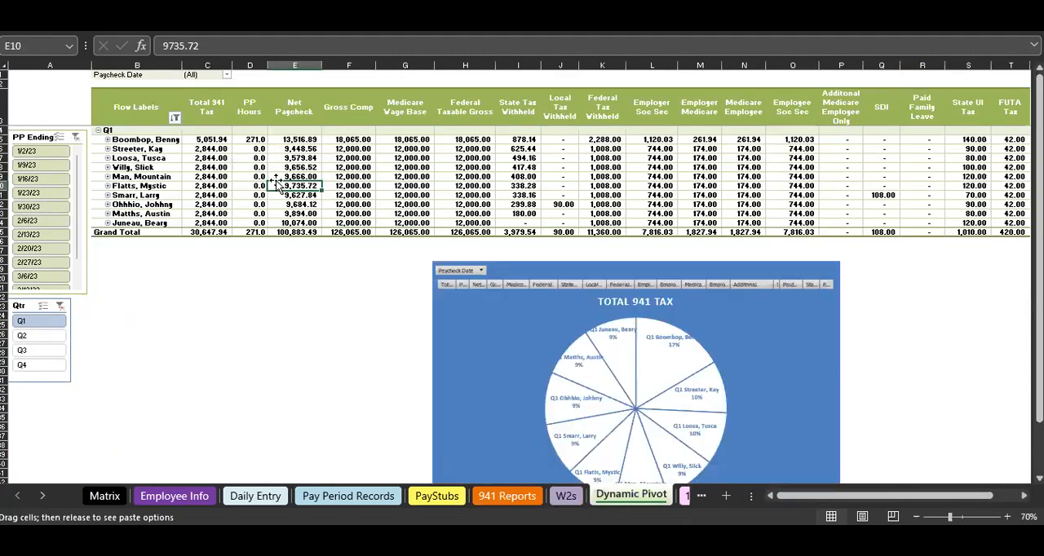
{"action": "right_click", "coordinate": [293, 169]}
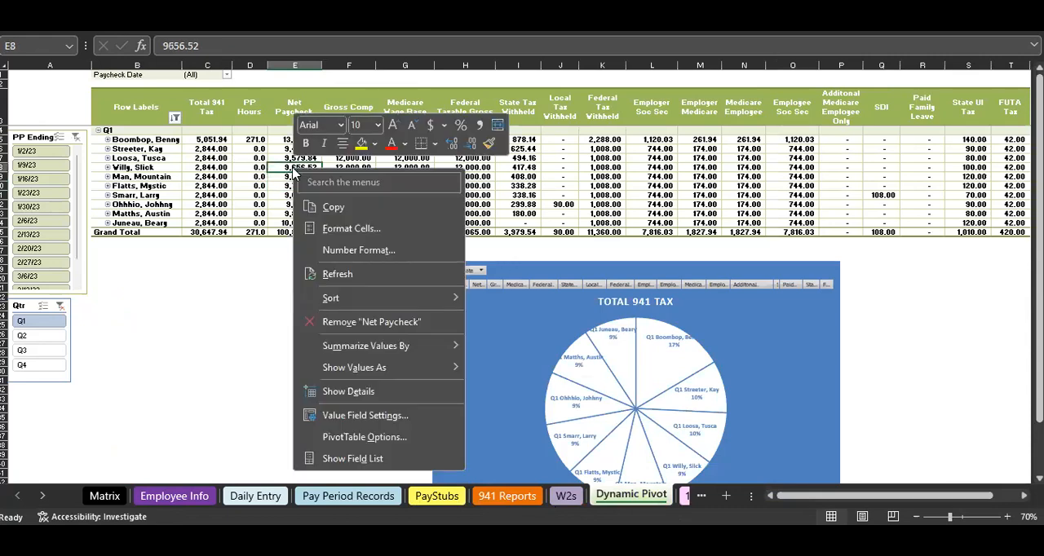
{"action": "left_click", "coordinate": [352, 274]}
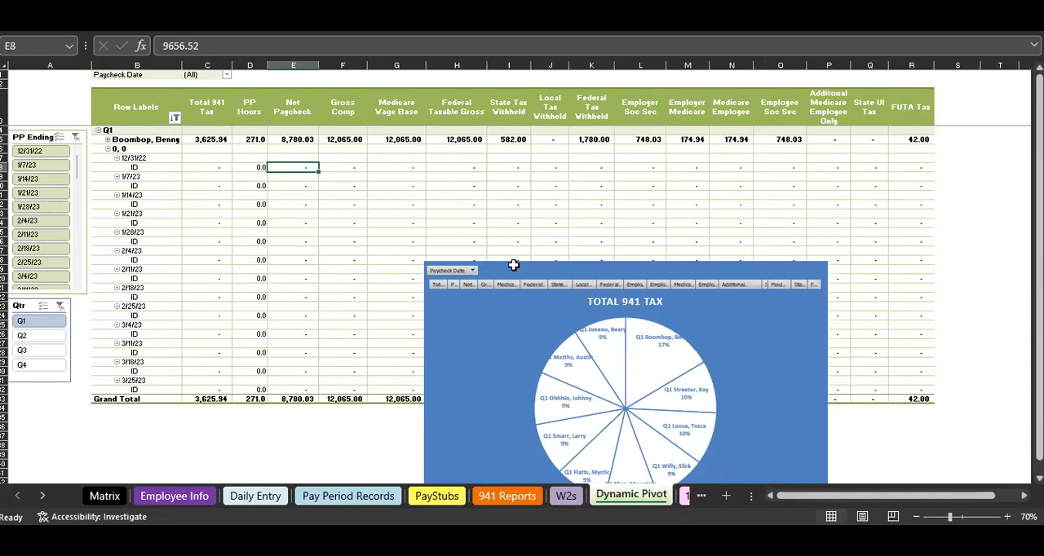
{"action": "left_click", "coordinate": [513, 265]}
{"action": "key", "text": "Delete"}
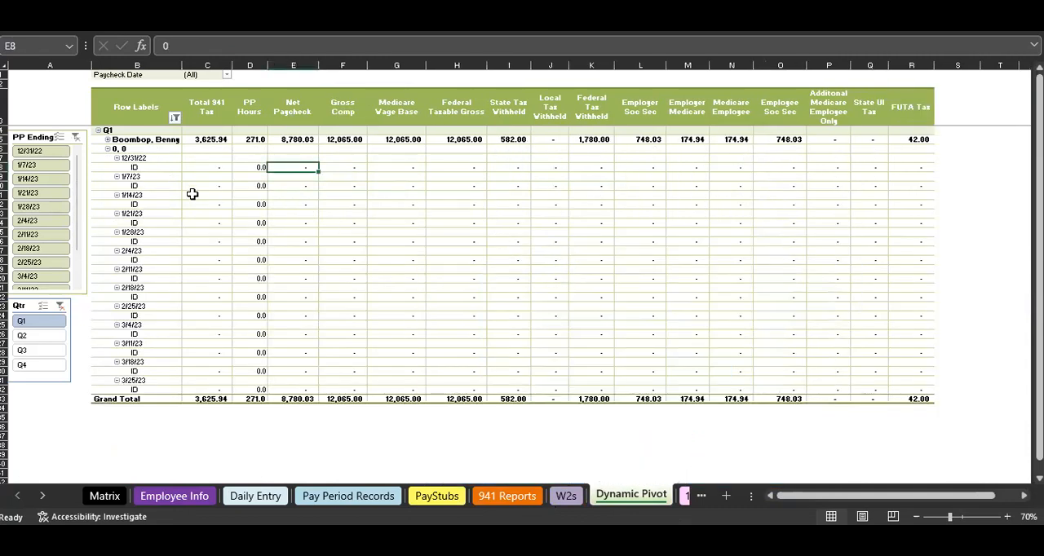
- Collapse the pay period details under the employee names in the pivot table
{"action": "right_click", "coordinate": [110, 150]}
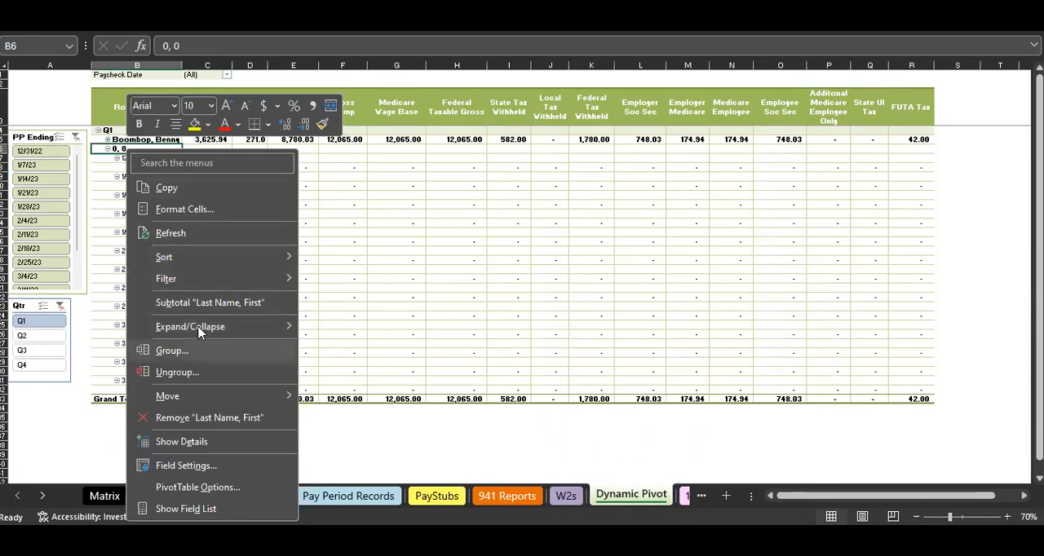
{"action": "mouse_move", "coordinate": [205, 332]}
{"action": "left_click", "coordinate": [388, 397]}
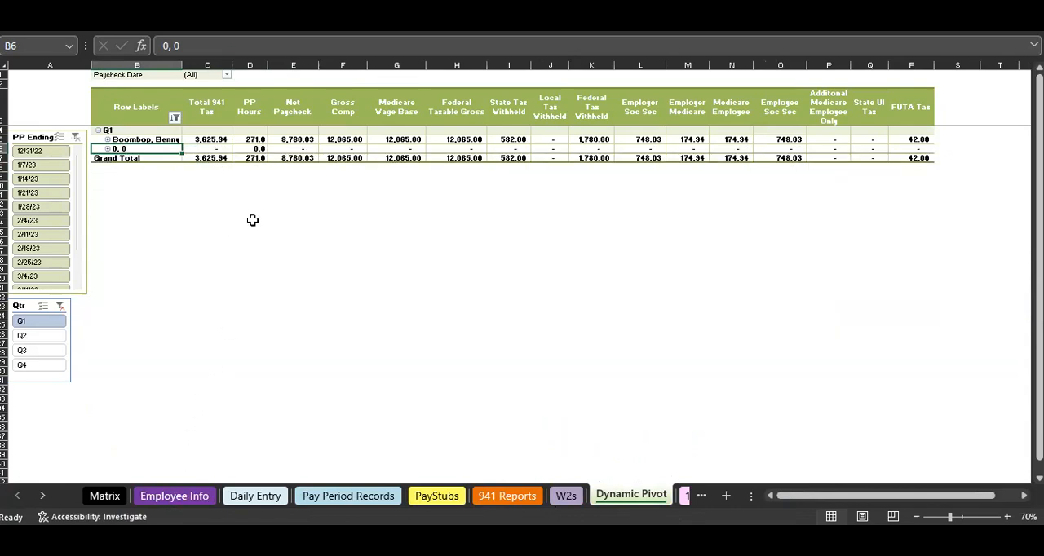
- Open the Employee Info sheet
{"action": "left_click", "coordinate": [184, 495]}
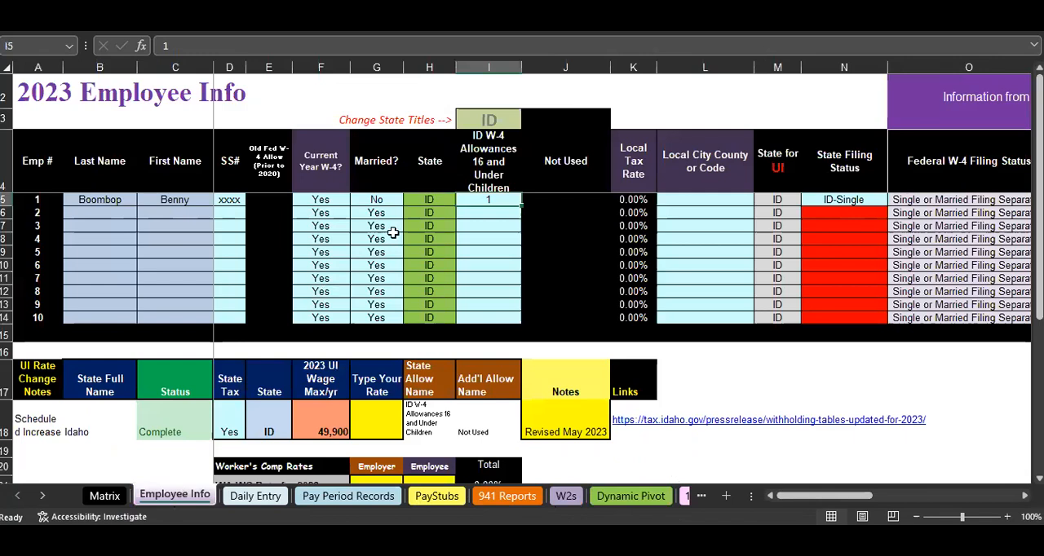